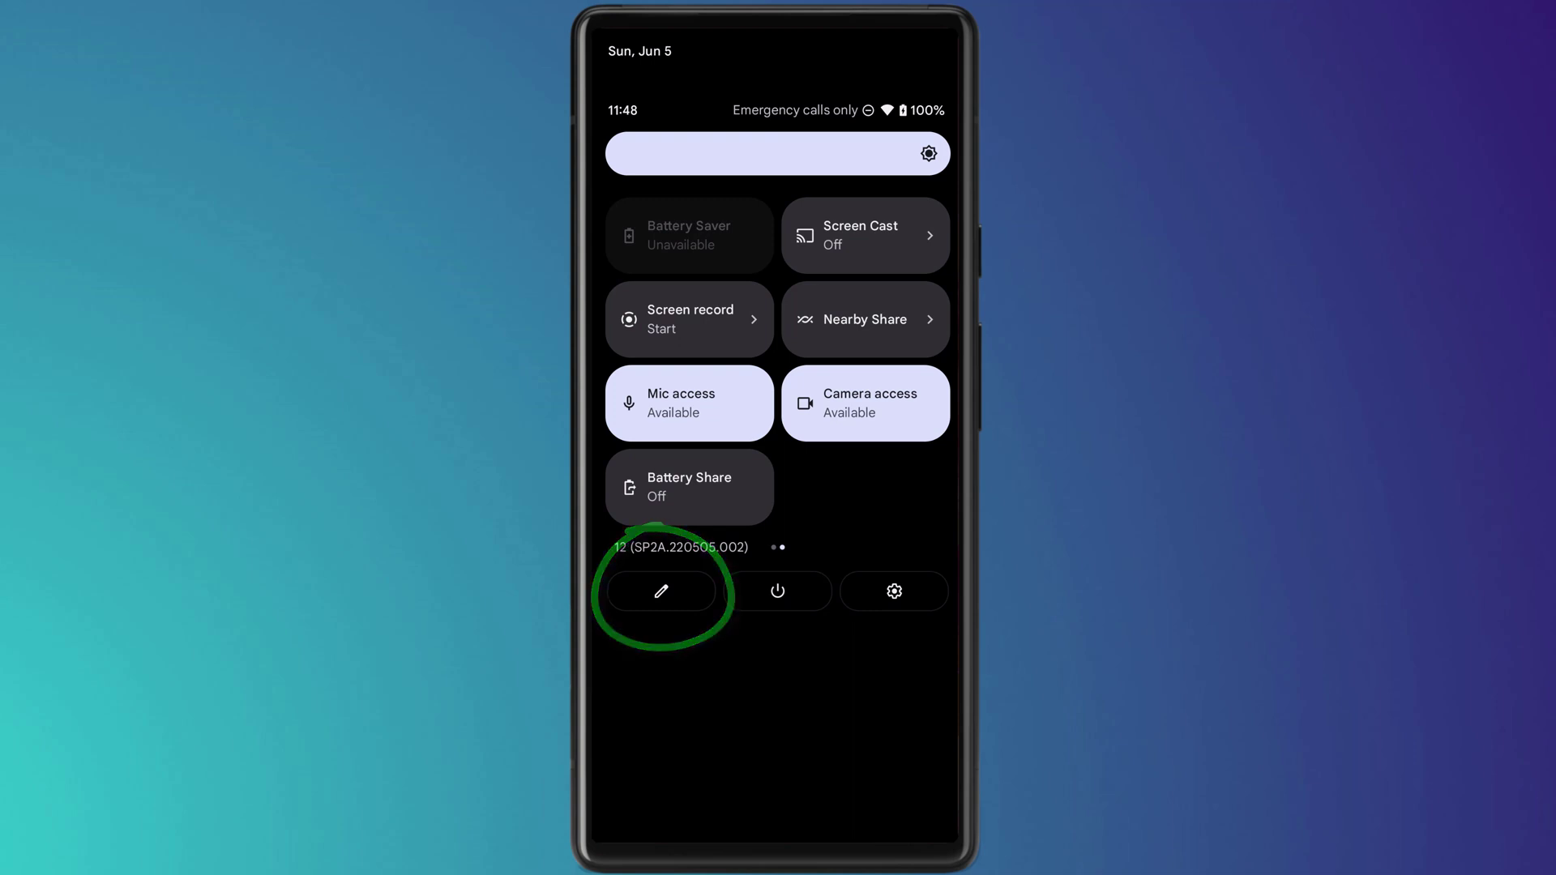
- Move the Screen record tile into the first four Quick Settings tiles and finish editing
{"action": "left_click", "coordinate": [661, 591]}
{"action": "mouse_move", "coordinate": [690, 653]}
{"action": "left_mouse_down"}
{"action": "mouse_move", "coordinate": [688, 333]}
{"action": "mouse_move", "coordinate": [871, 317]}
{"action": "left_mouse_up"}
{"action": "left_click", "coordinate": [623, 106]}
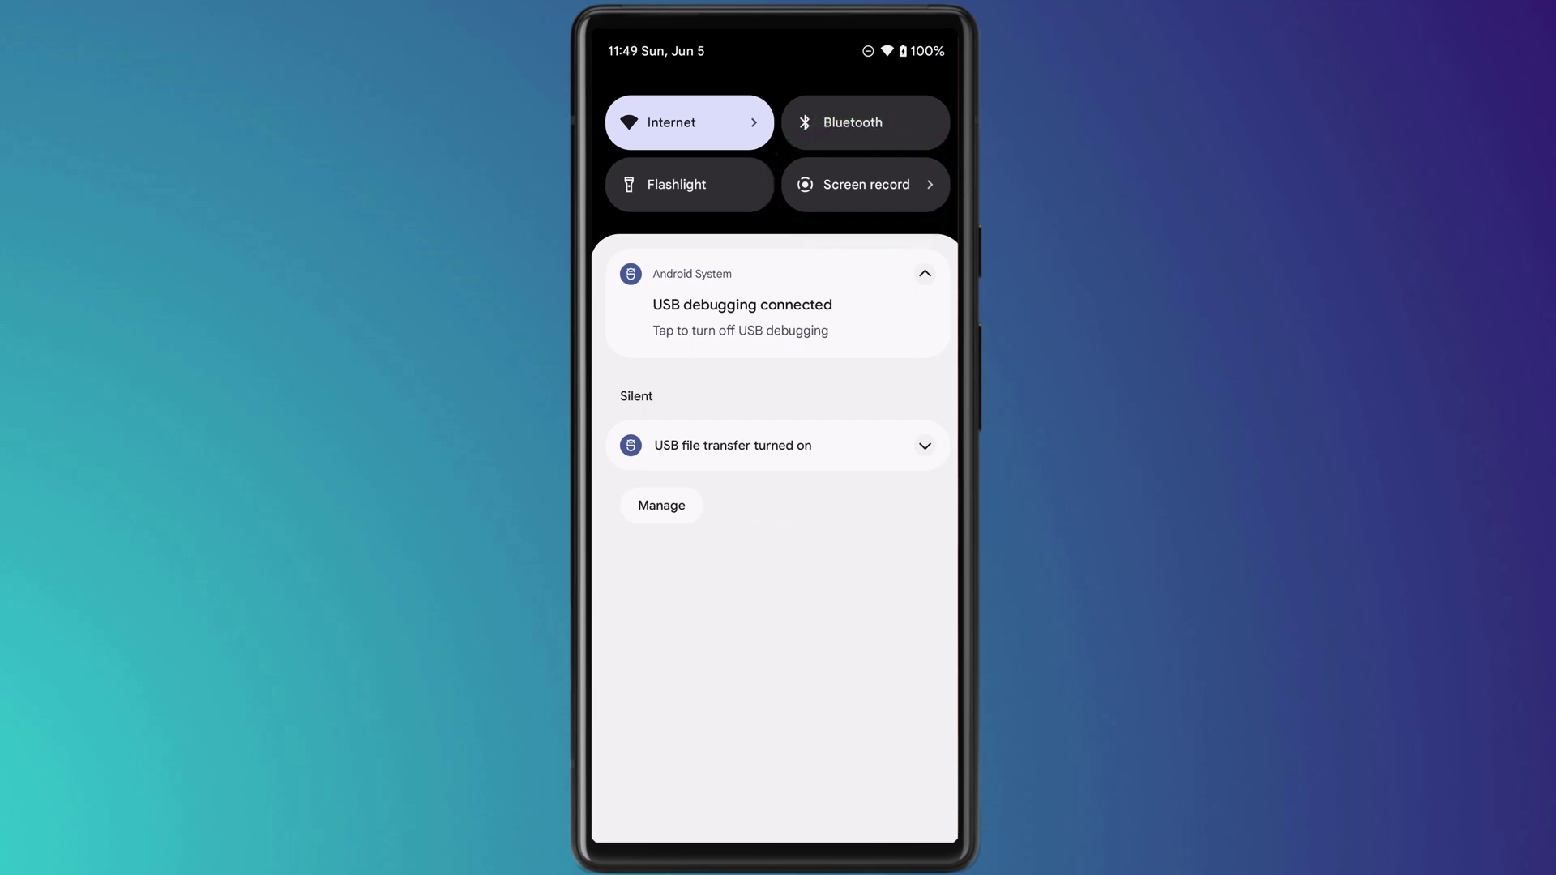
- Start a screen recording from the Screen record tile, then stop it from the notification shade
{"action": "left_click", "coordinate": [866, 184]}
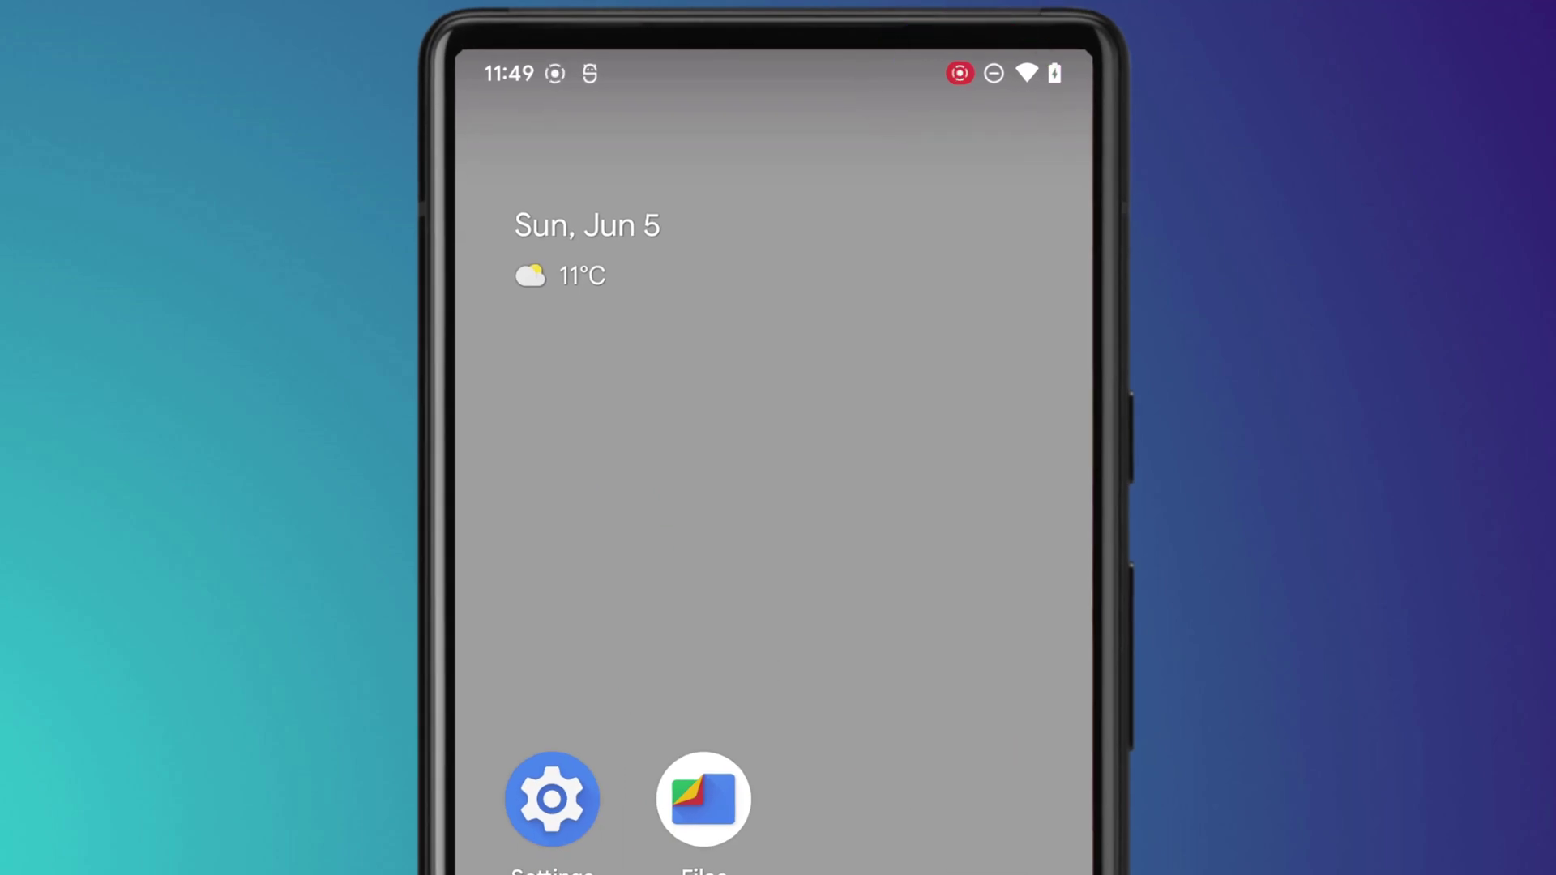
{"action": "left_click_drag", "start_coordinate": [770, 61], "coordinate": [770, 567]}
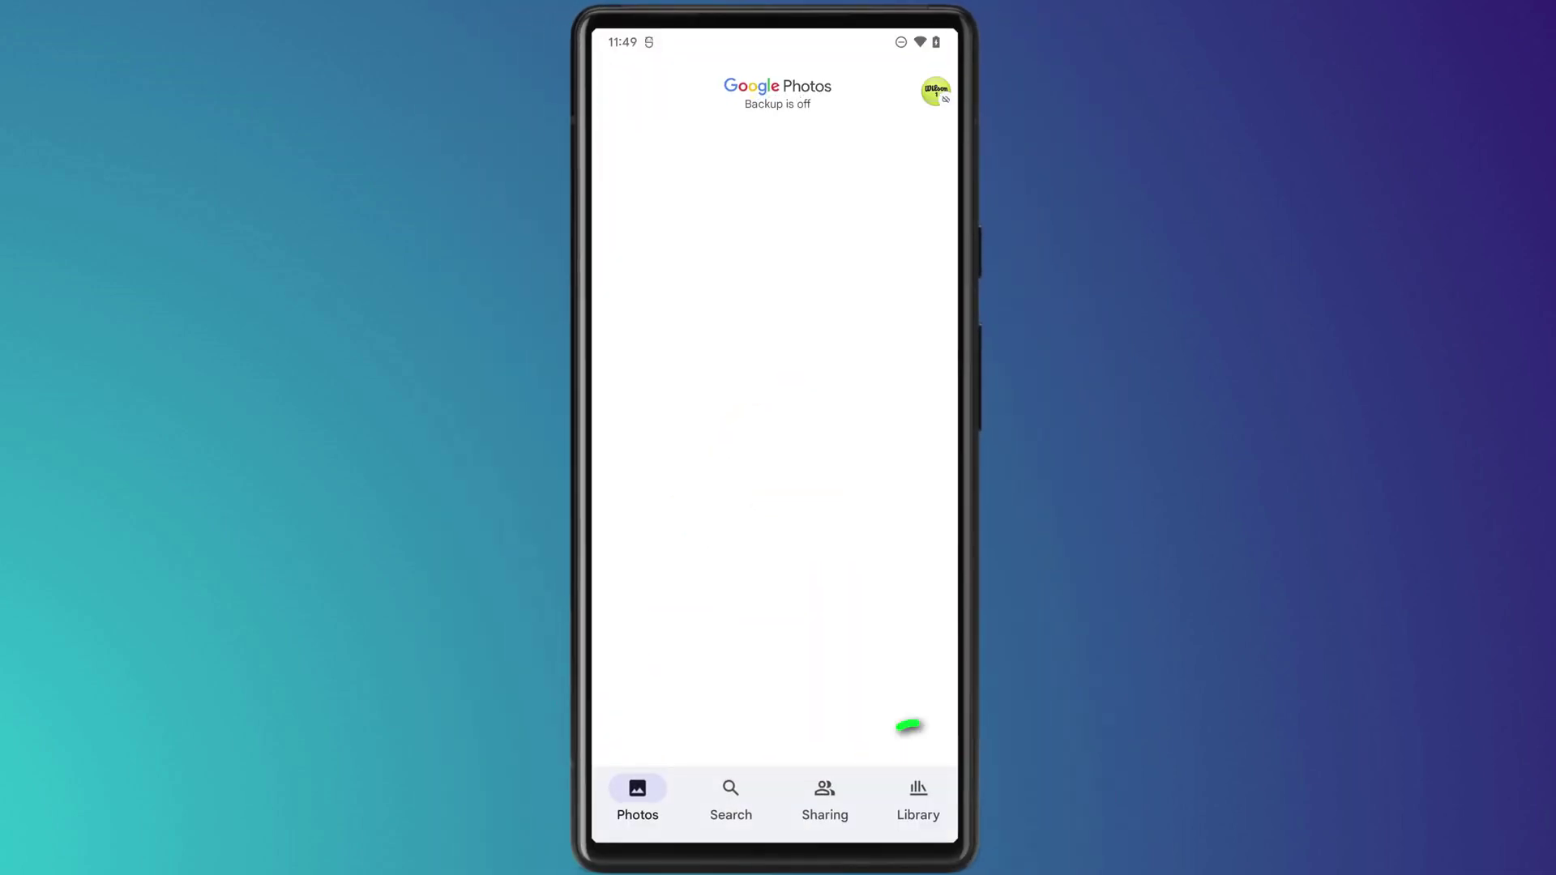
- Look for the recording in the Photos library, then play it from Files > Videos
{"action": "left_click", "coordinate": [918, 798]}
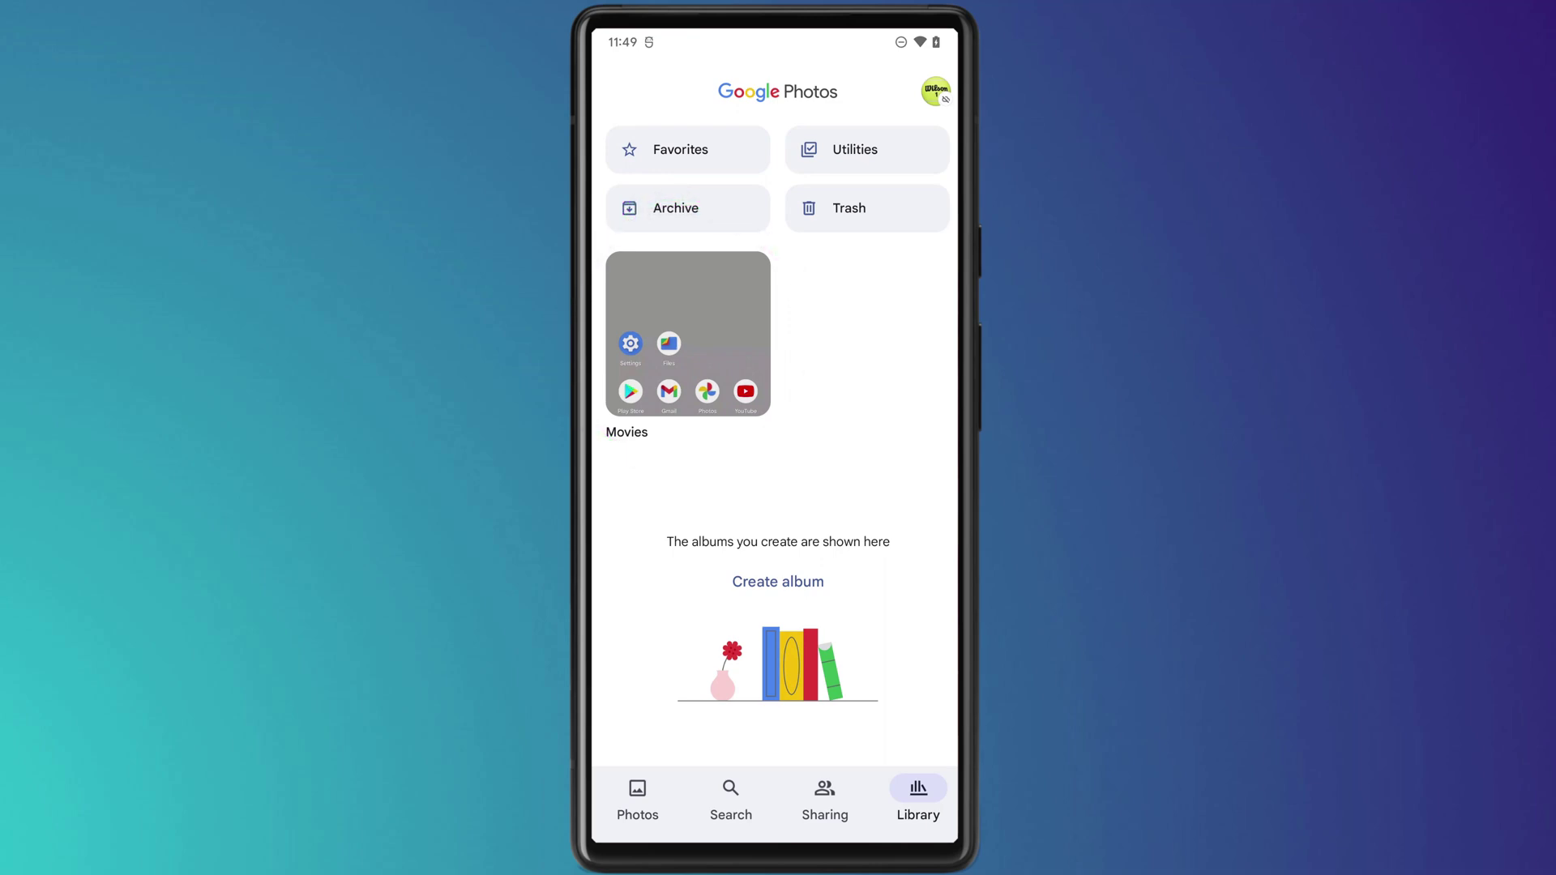
{"action": "key", "text": "Home"}
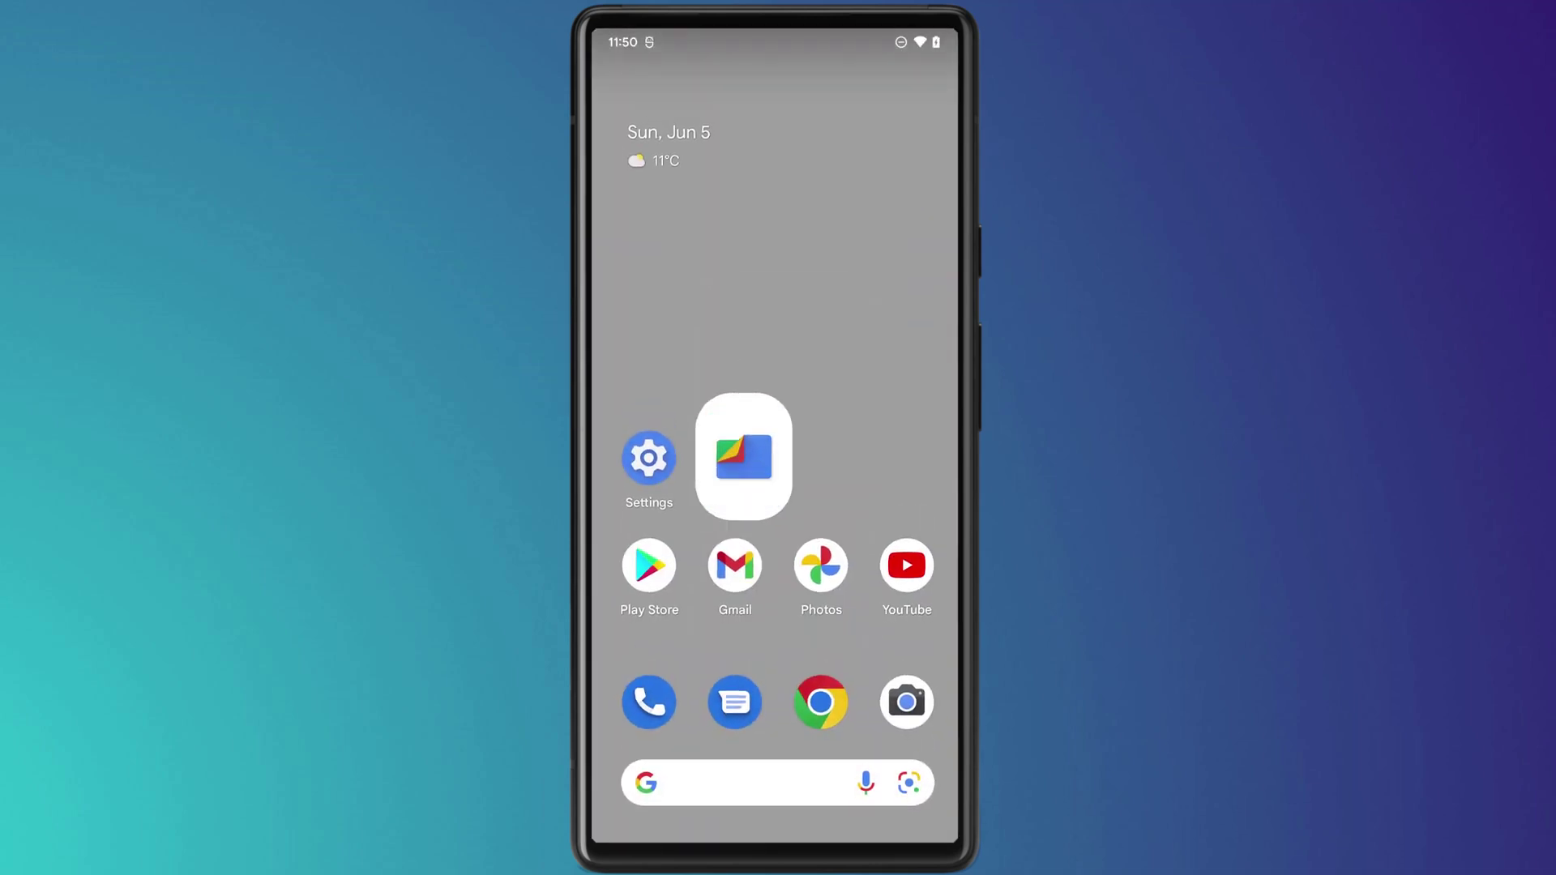
{"action": "left_click", "coordinate": [734, 459]}
{"action": "left_click", "coordinate": [674, 383]}
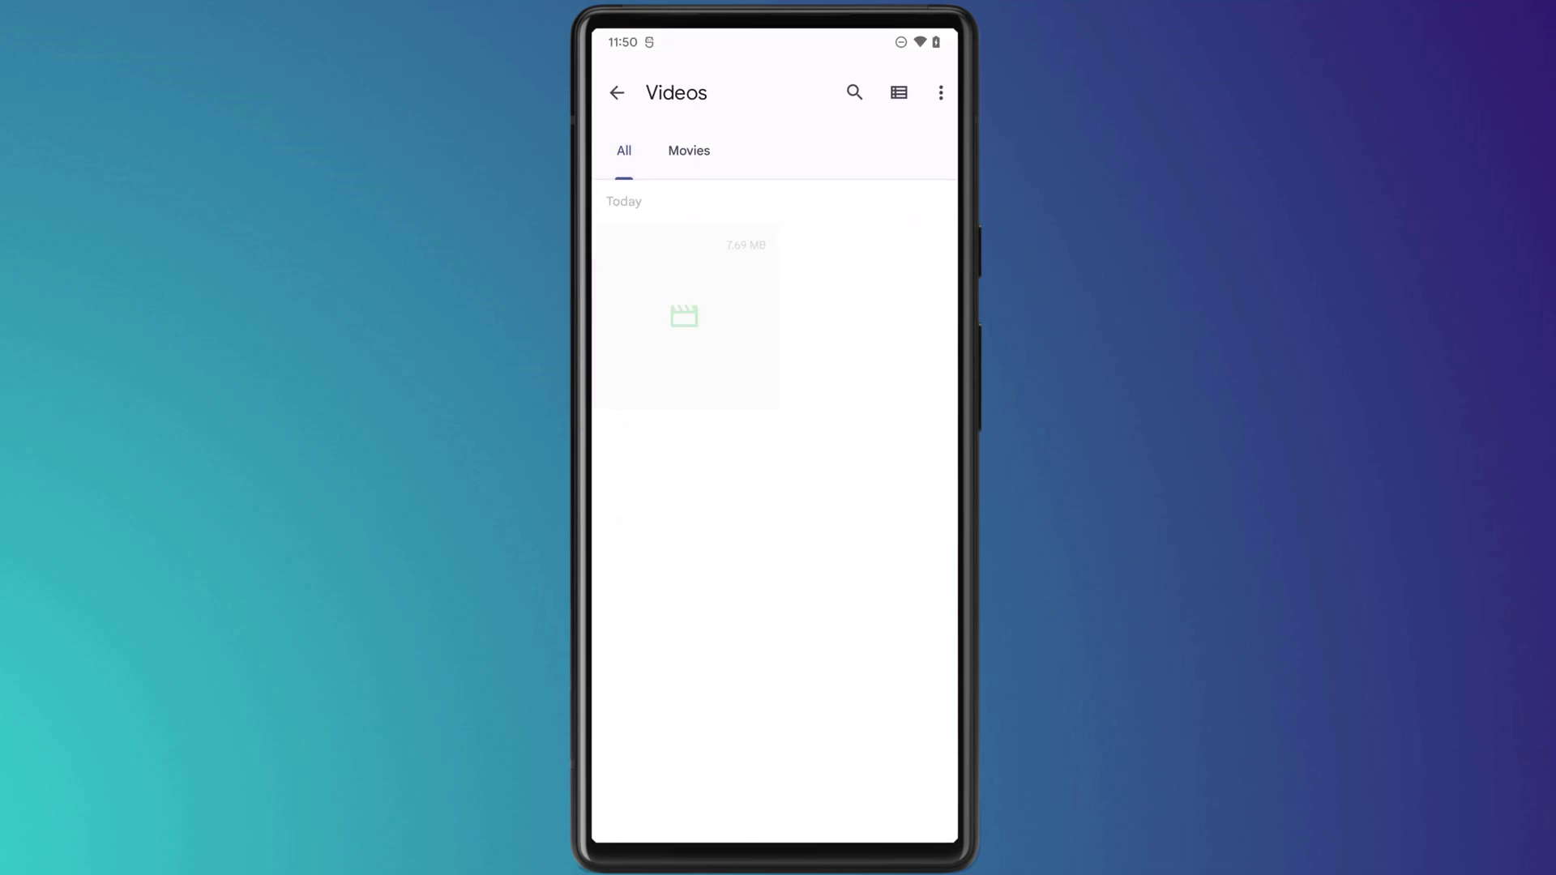
{"action": "left_click", "coordinate": [684, 316]}
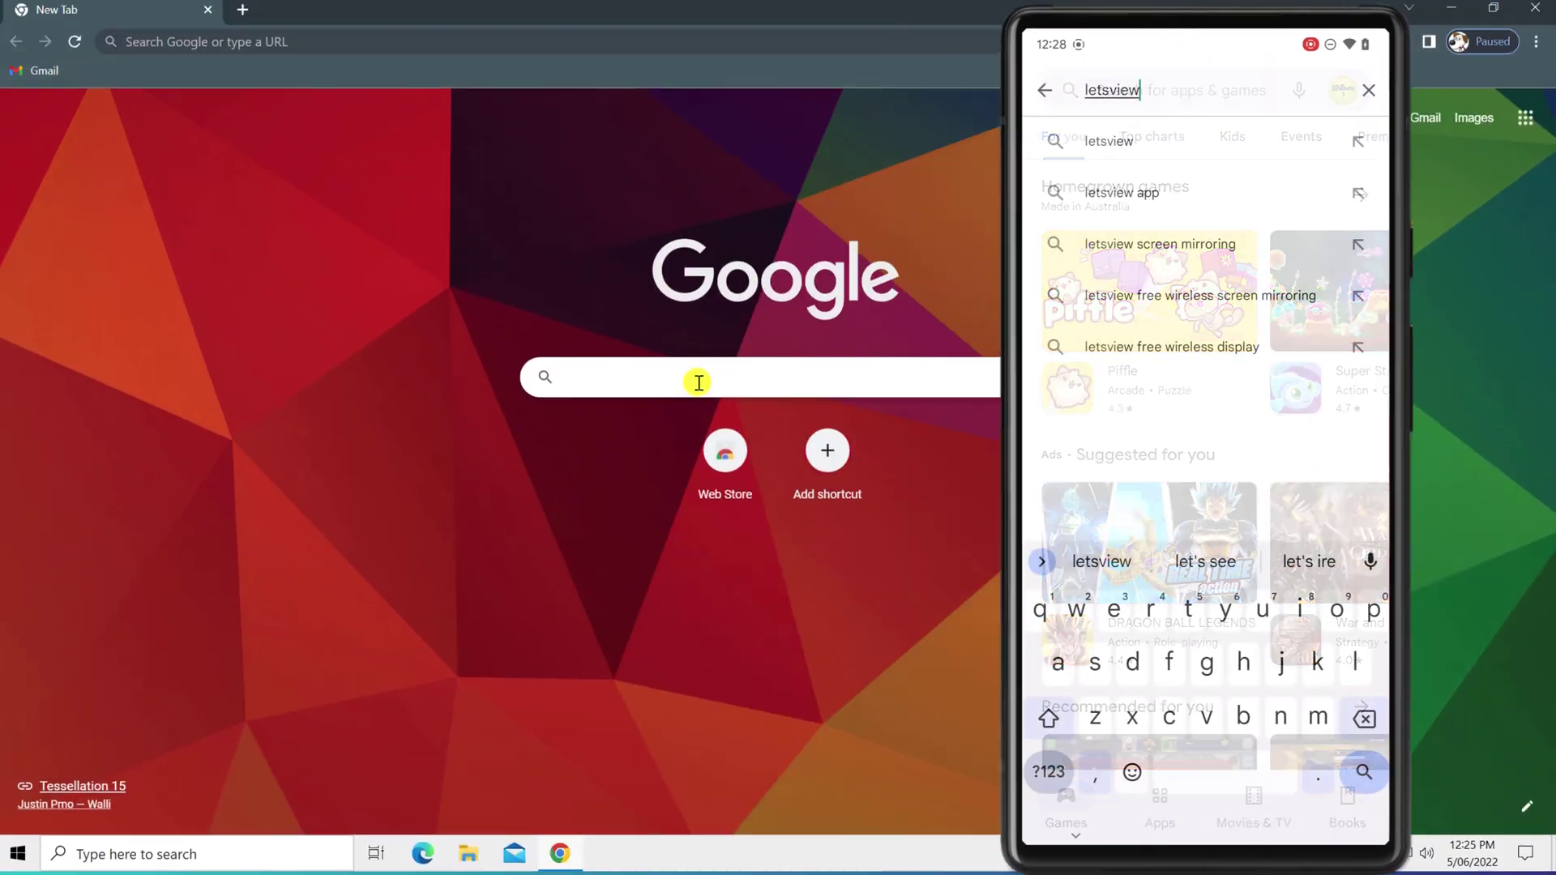
- Search Google for 'letsview', get the Windows app from letsview.com, and launch it after installing
{"action": "type", "text": "letsview"}
{"action": "key", "text": "Return"}
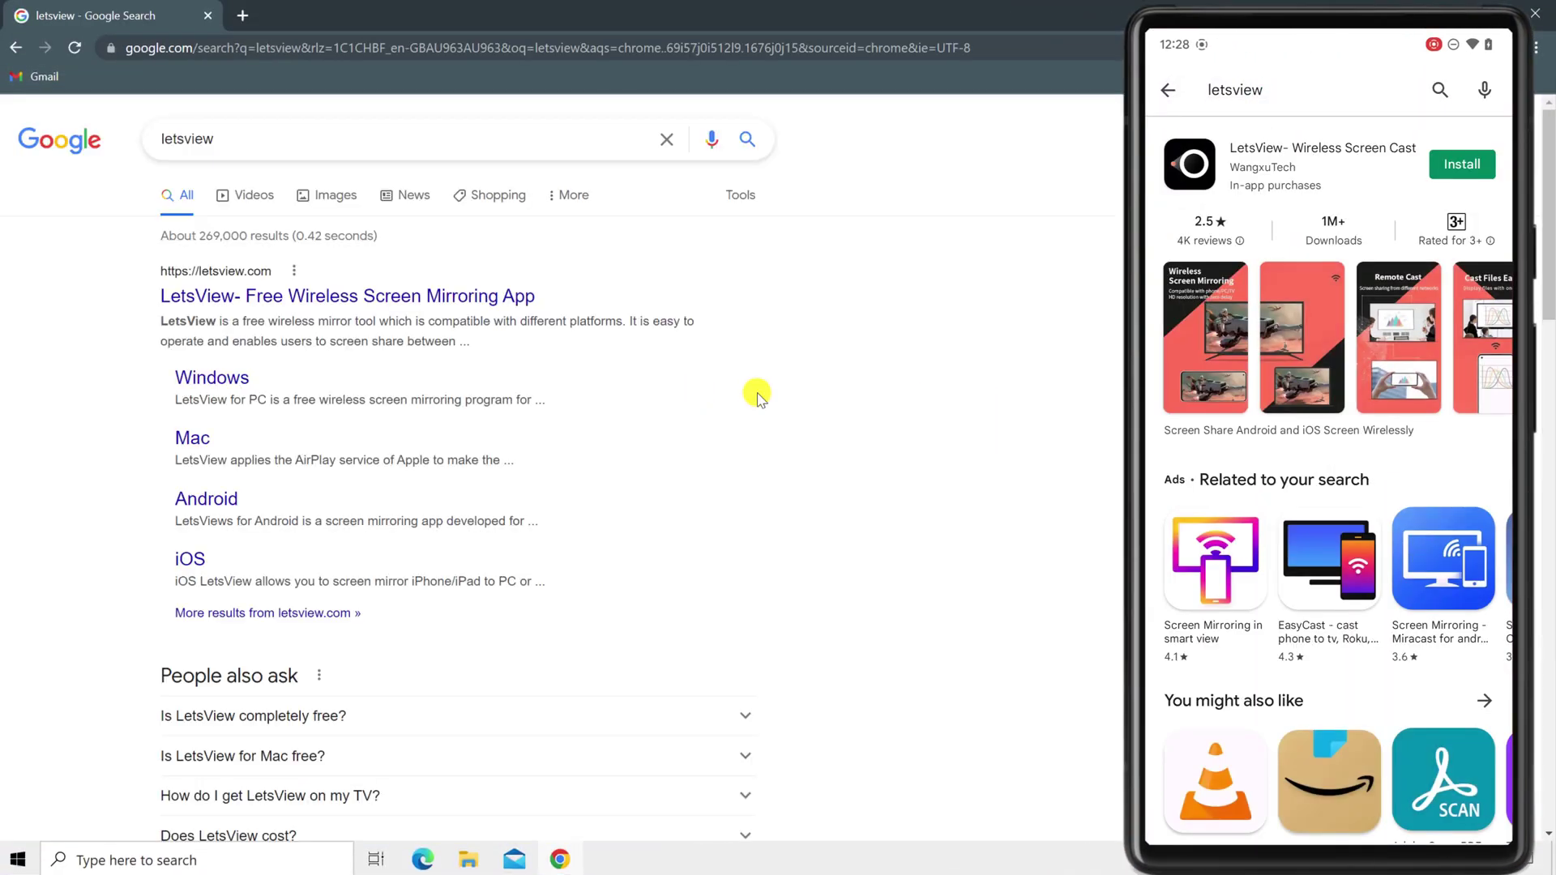
{"action": "left_click", "coordinate": [469, 296]}
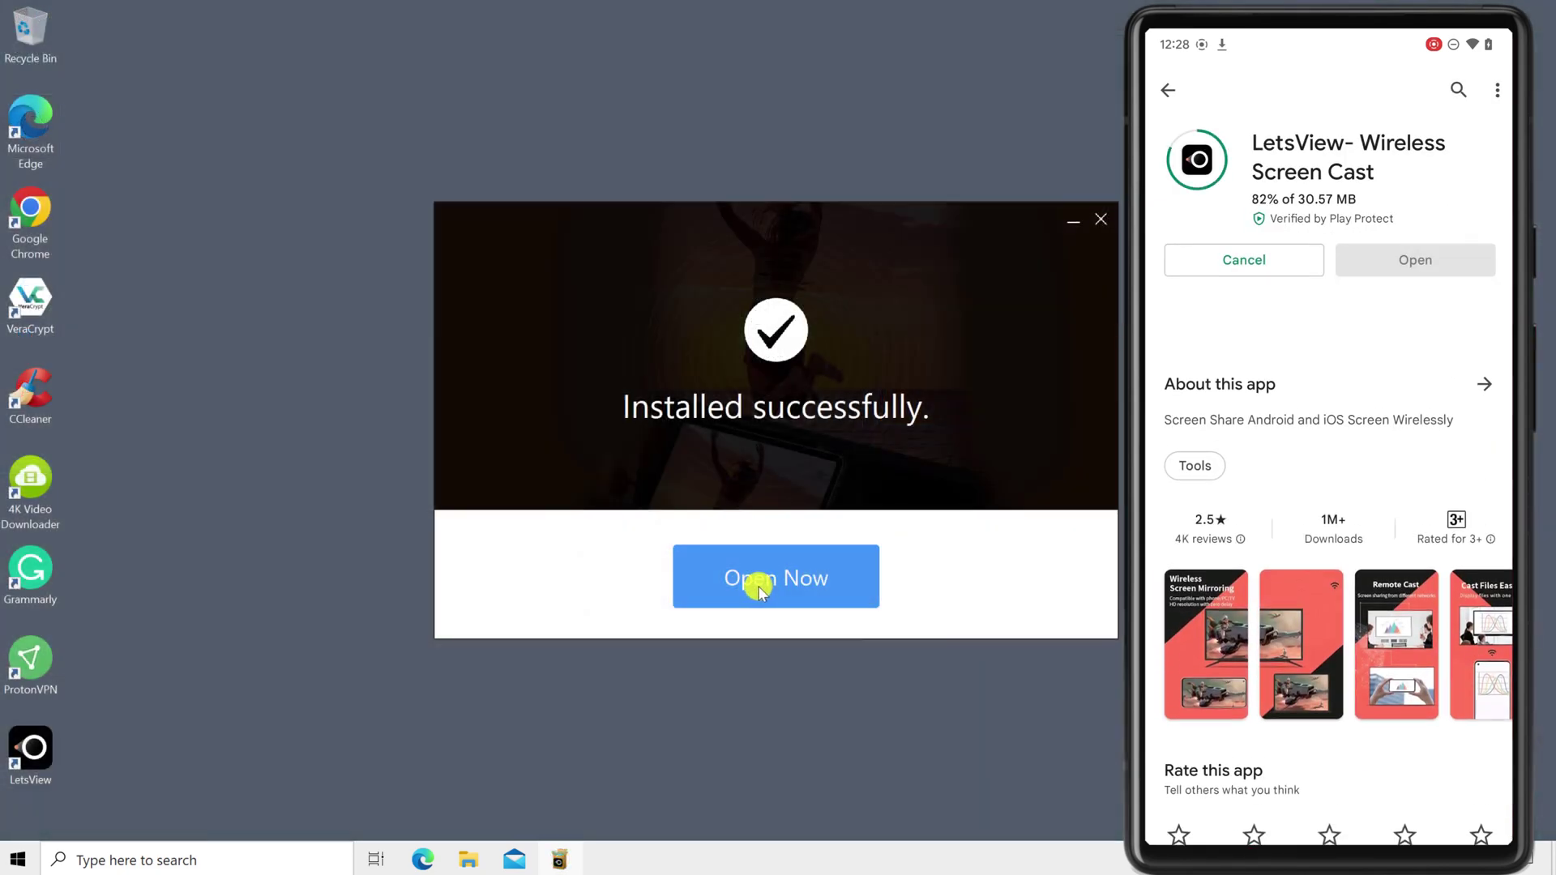
{"action": "left_click", "coordinate": [759, 585]}
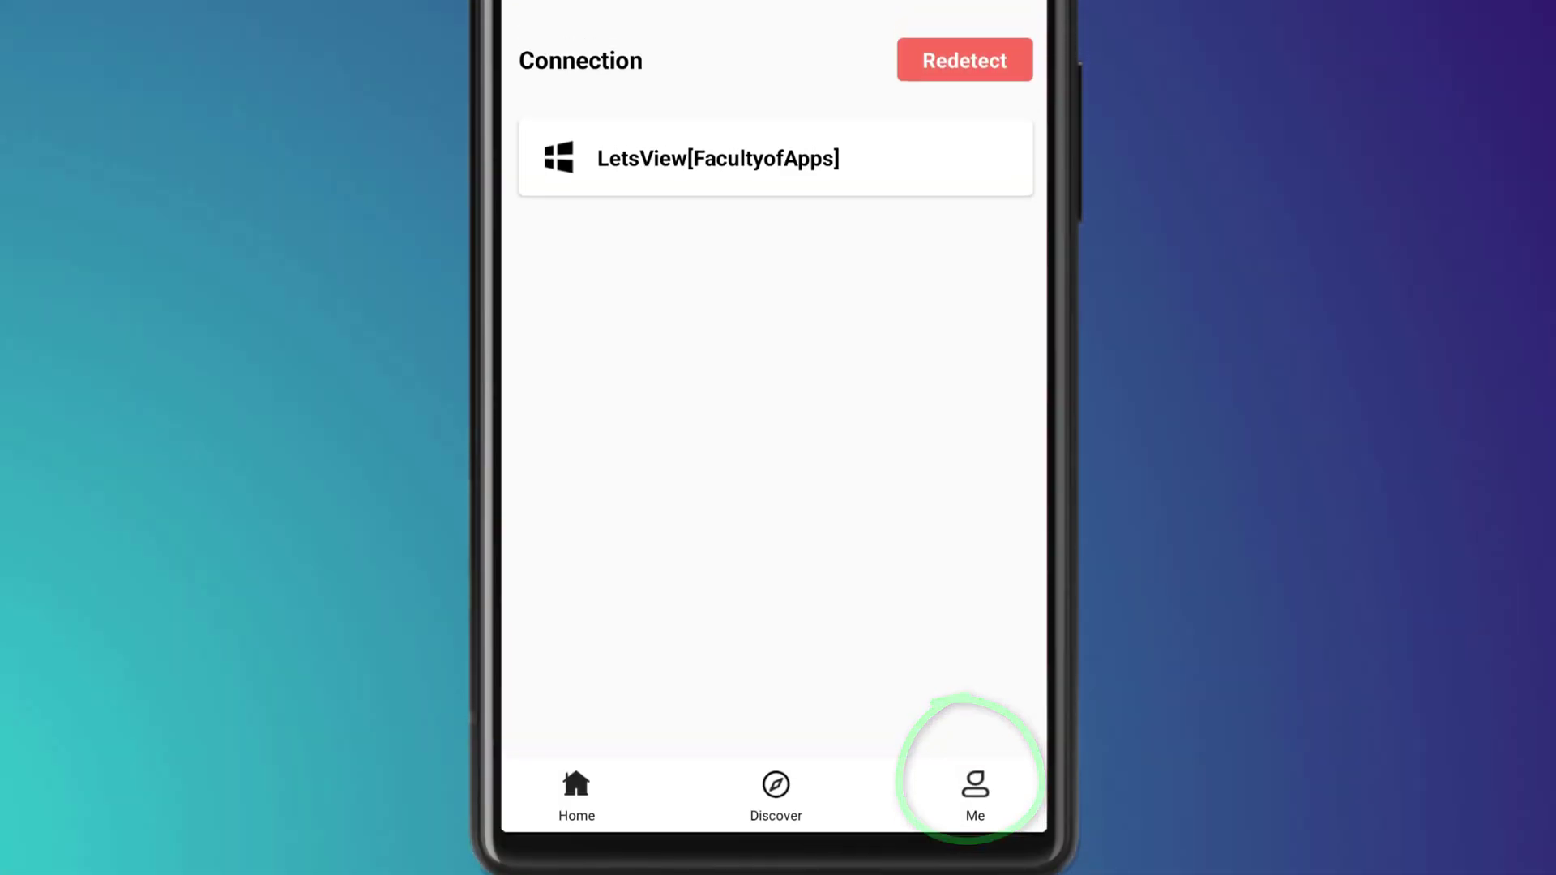
- Set LetsView's mirroring resolution to 1080P and quality to Ultra HD, then return home
{"action": "left_click", "coordinate": [974, 785]}
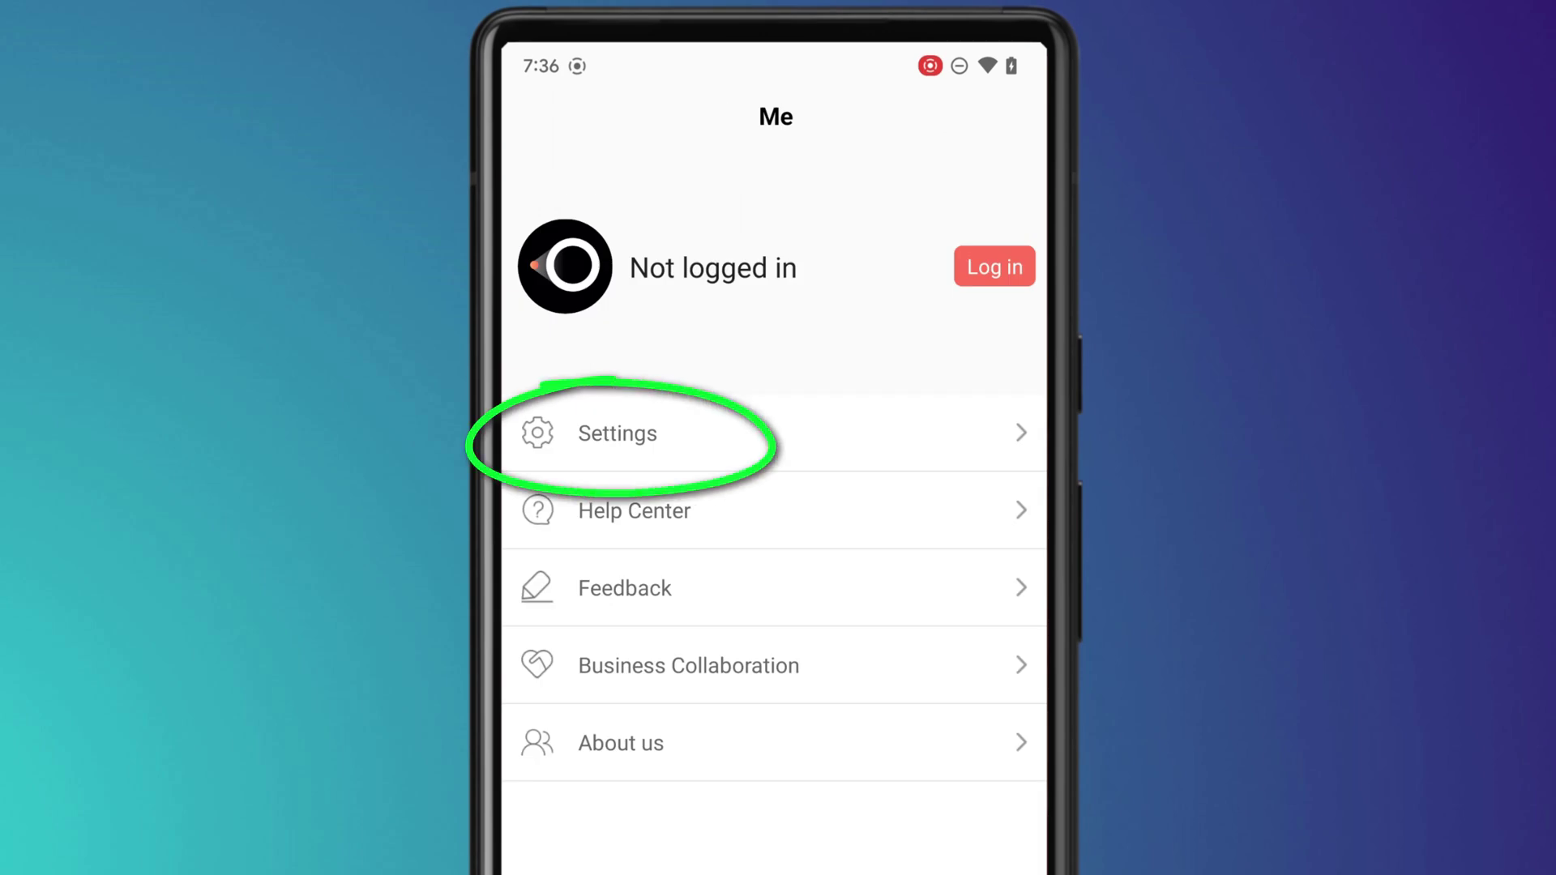
{"action": "left_click", "coordinate": [617, 432]}
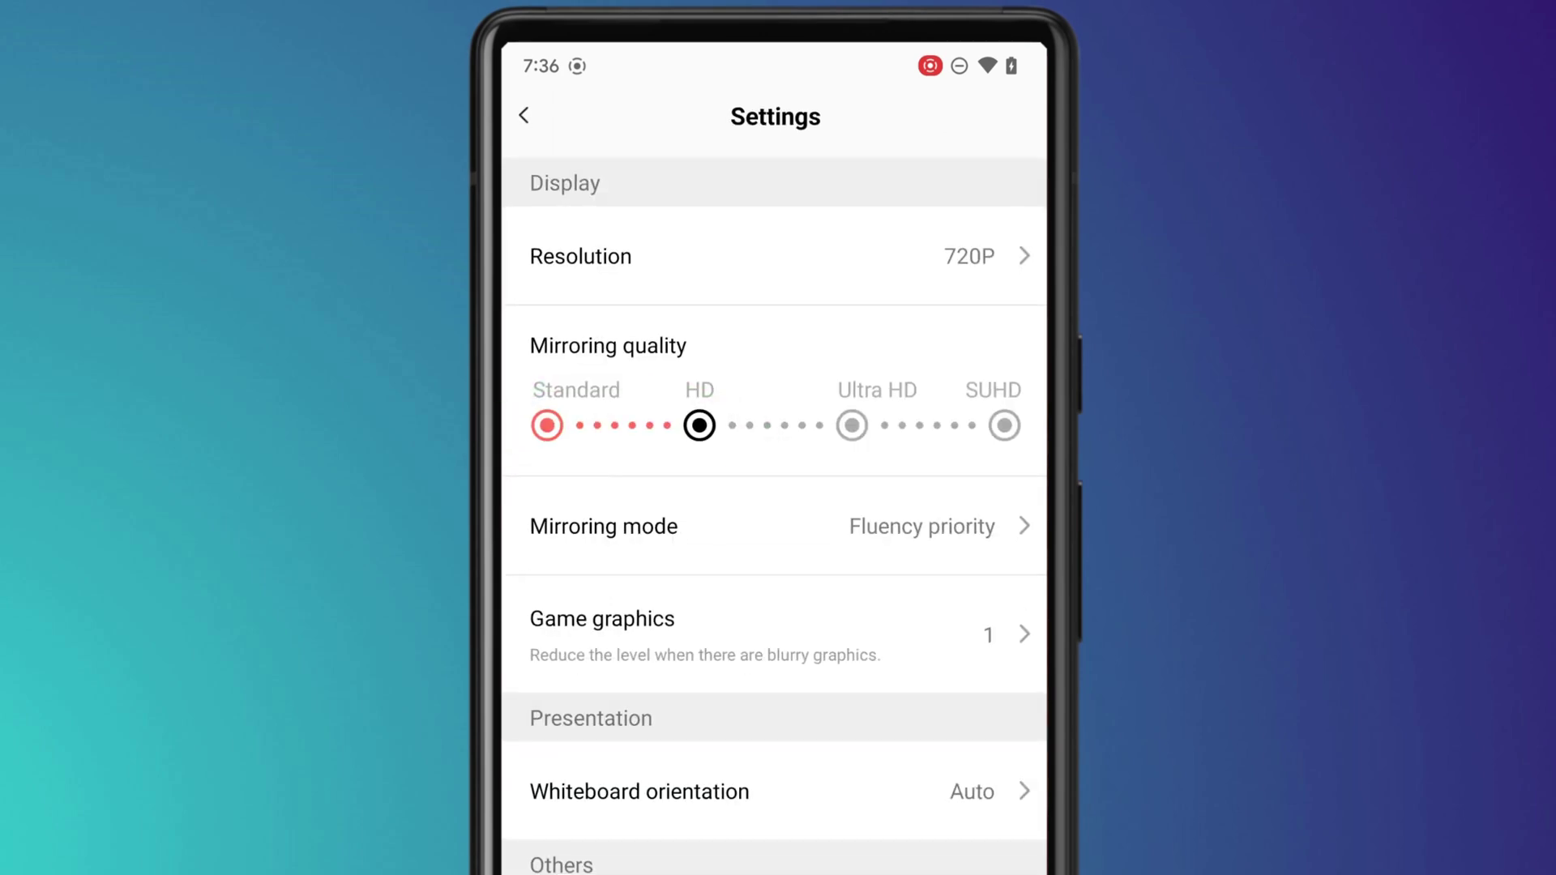
{"action": "left_click", "coordinate": [775, 788]}
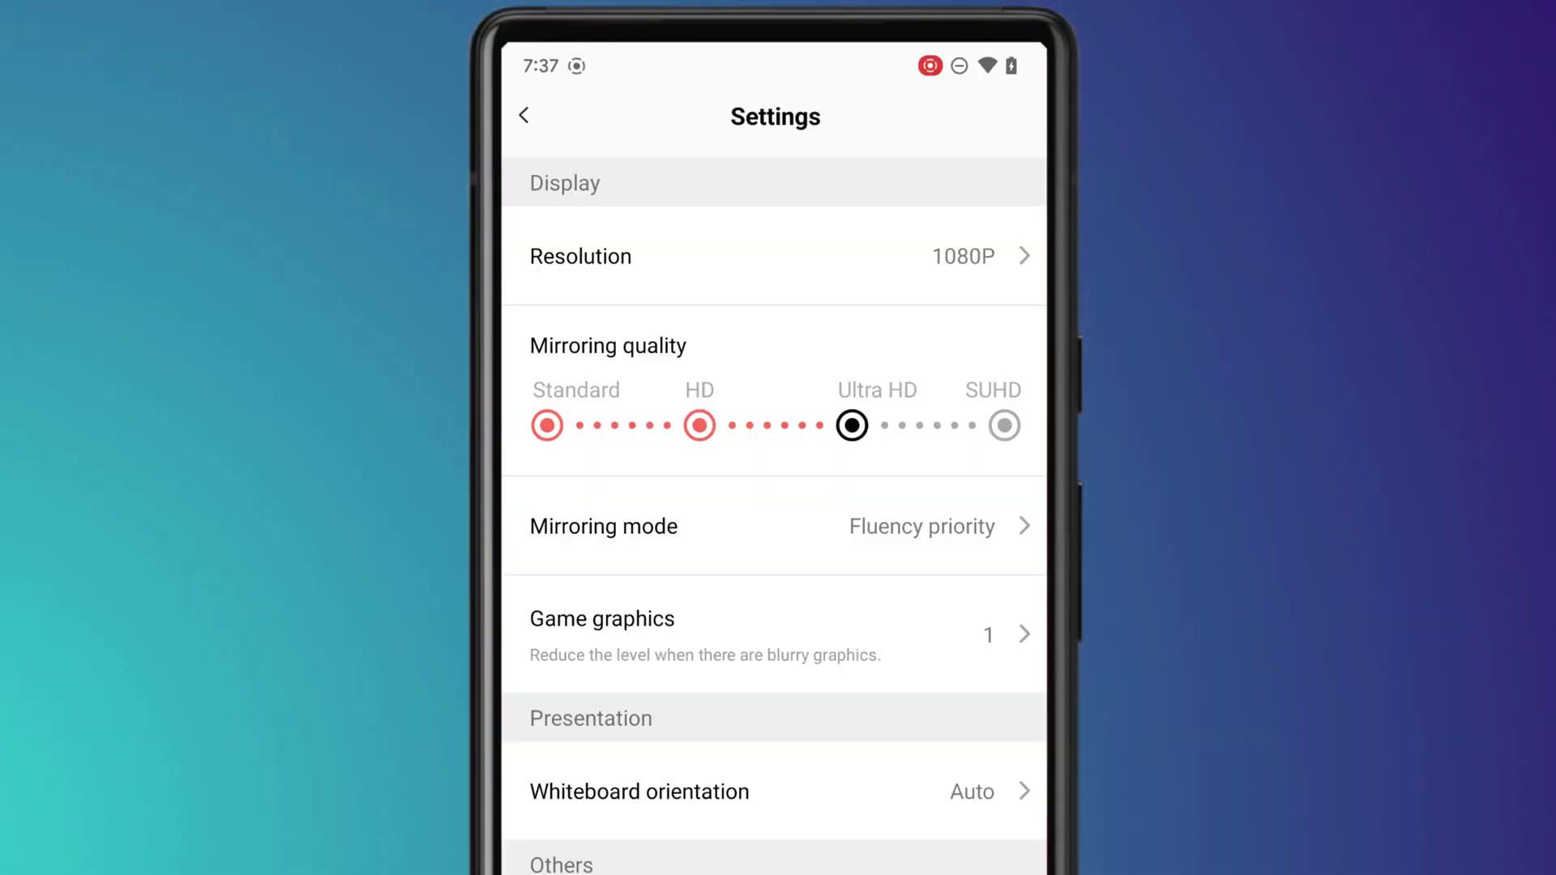
{"action": "key", "text": "Escape"}
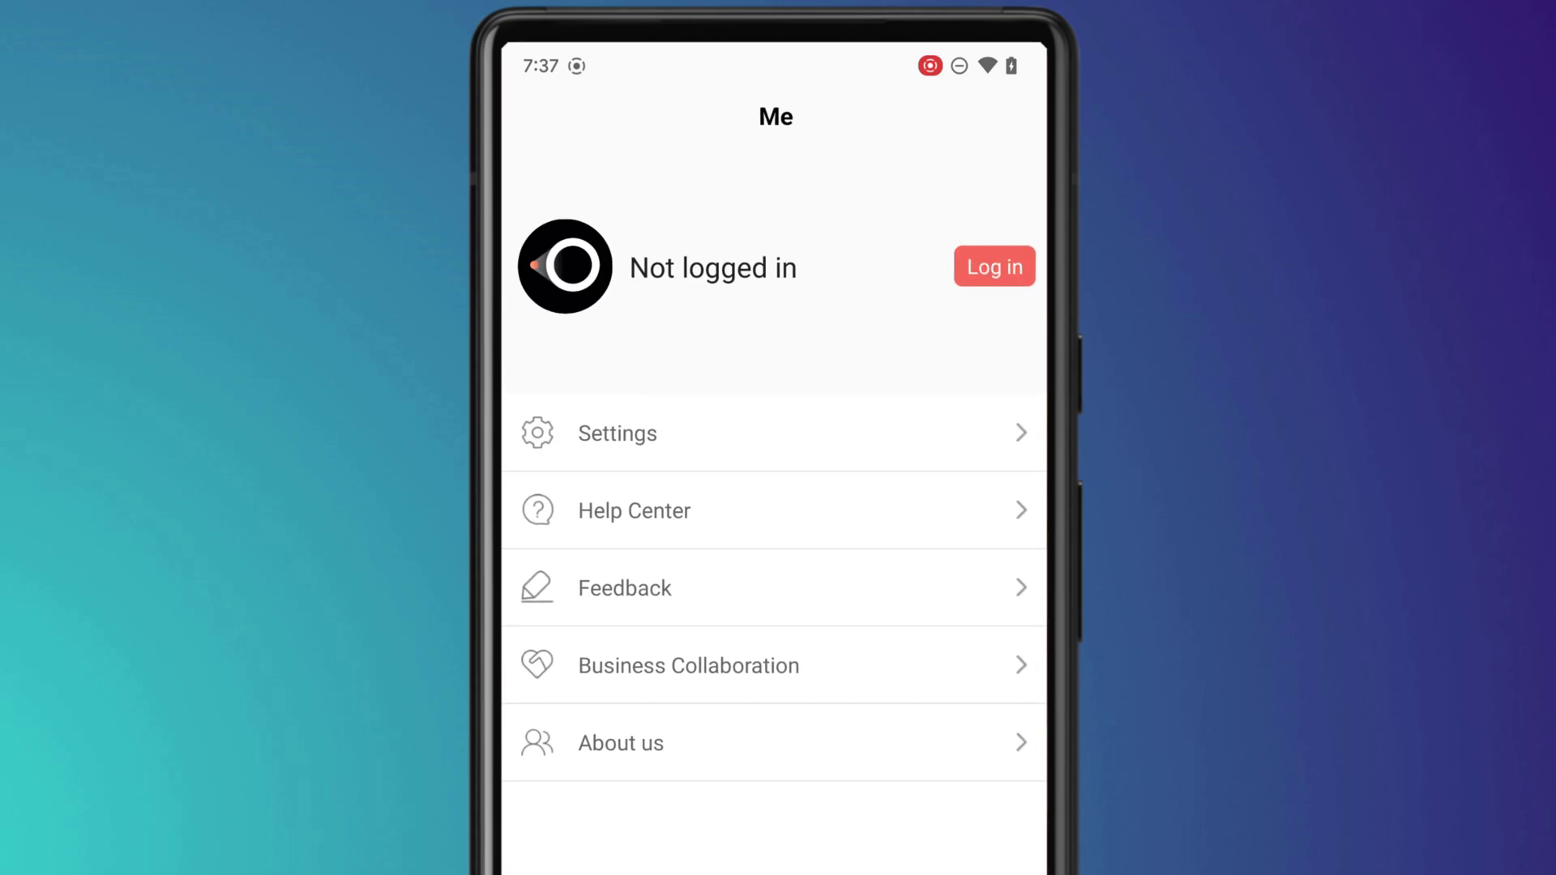
{"action": "key", "text": "Escape"}
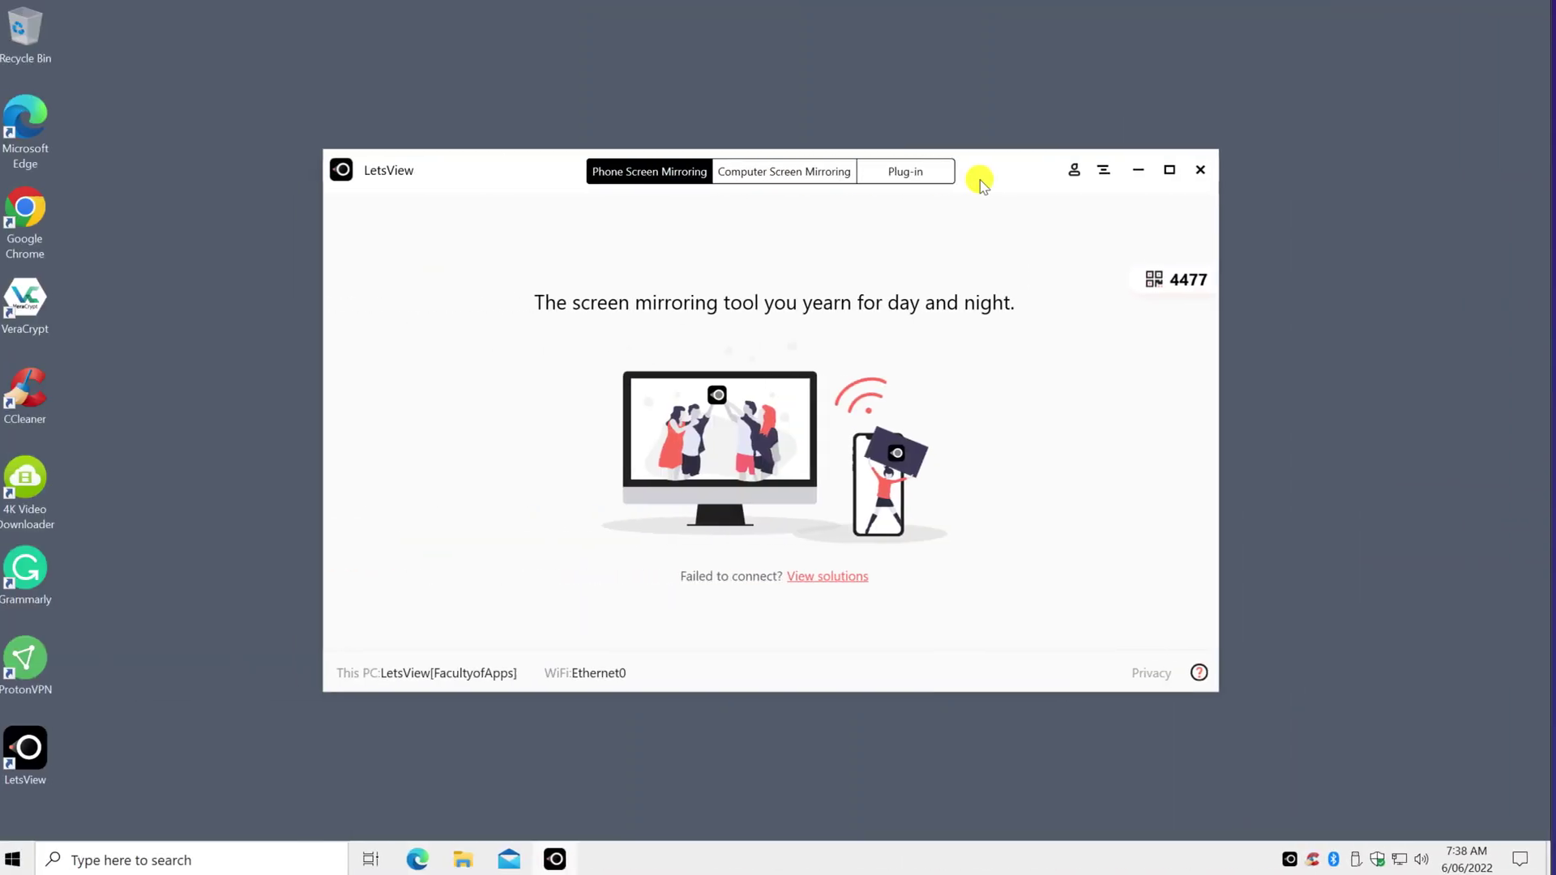
- Change the LetsView PC output directory to the user's Videos folder and close Settings
{"action": "left_click", "coordinate": [1106, 167]}
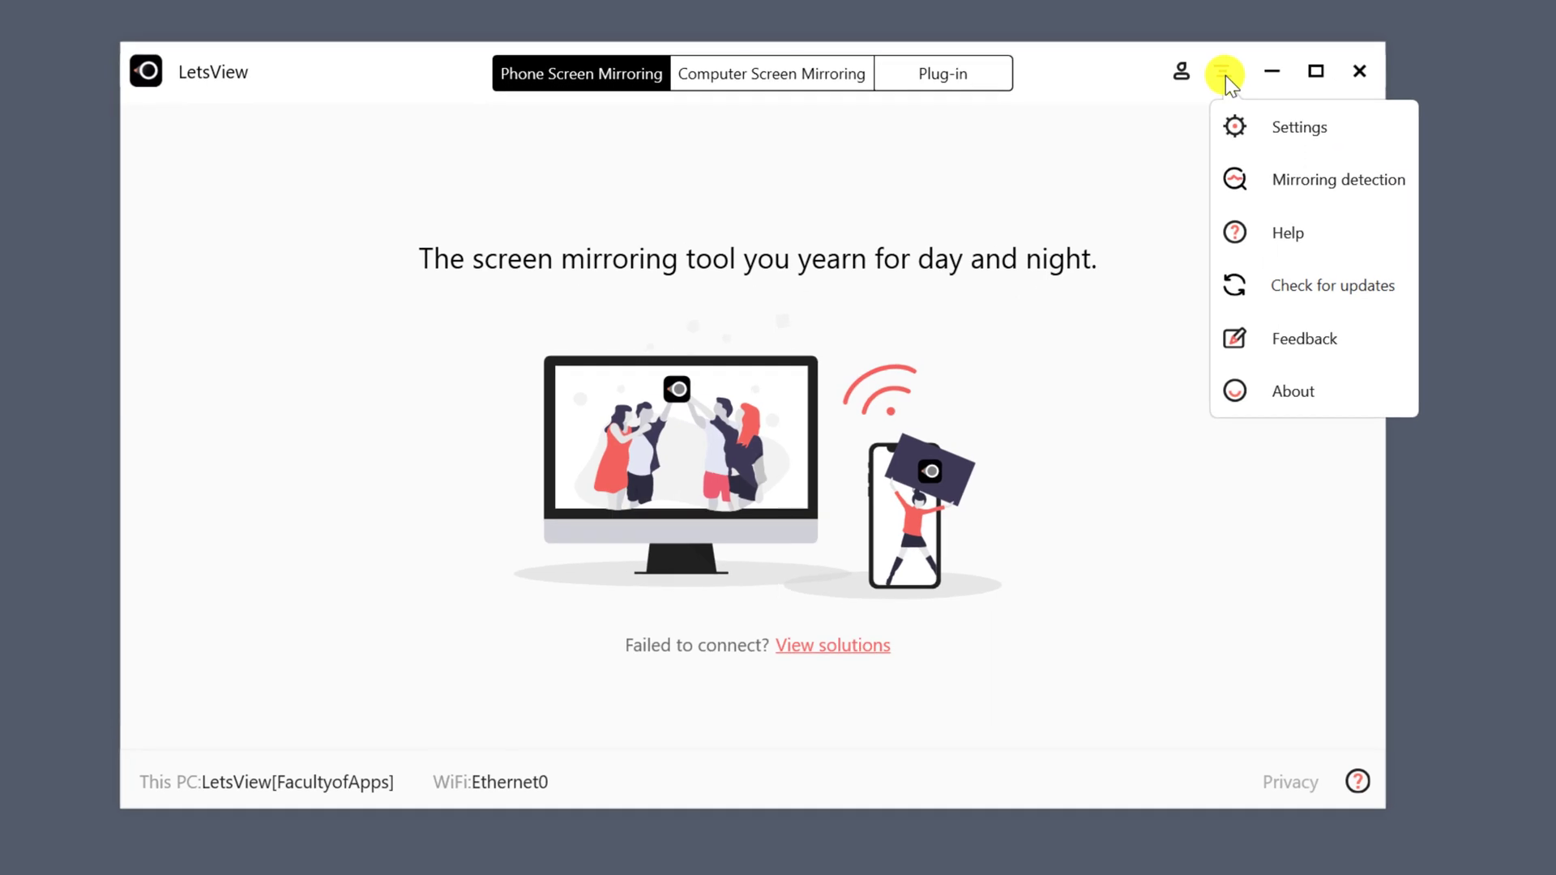
{"action": "left_click", "coordinate": [1309, 133]}
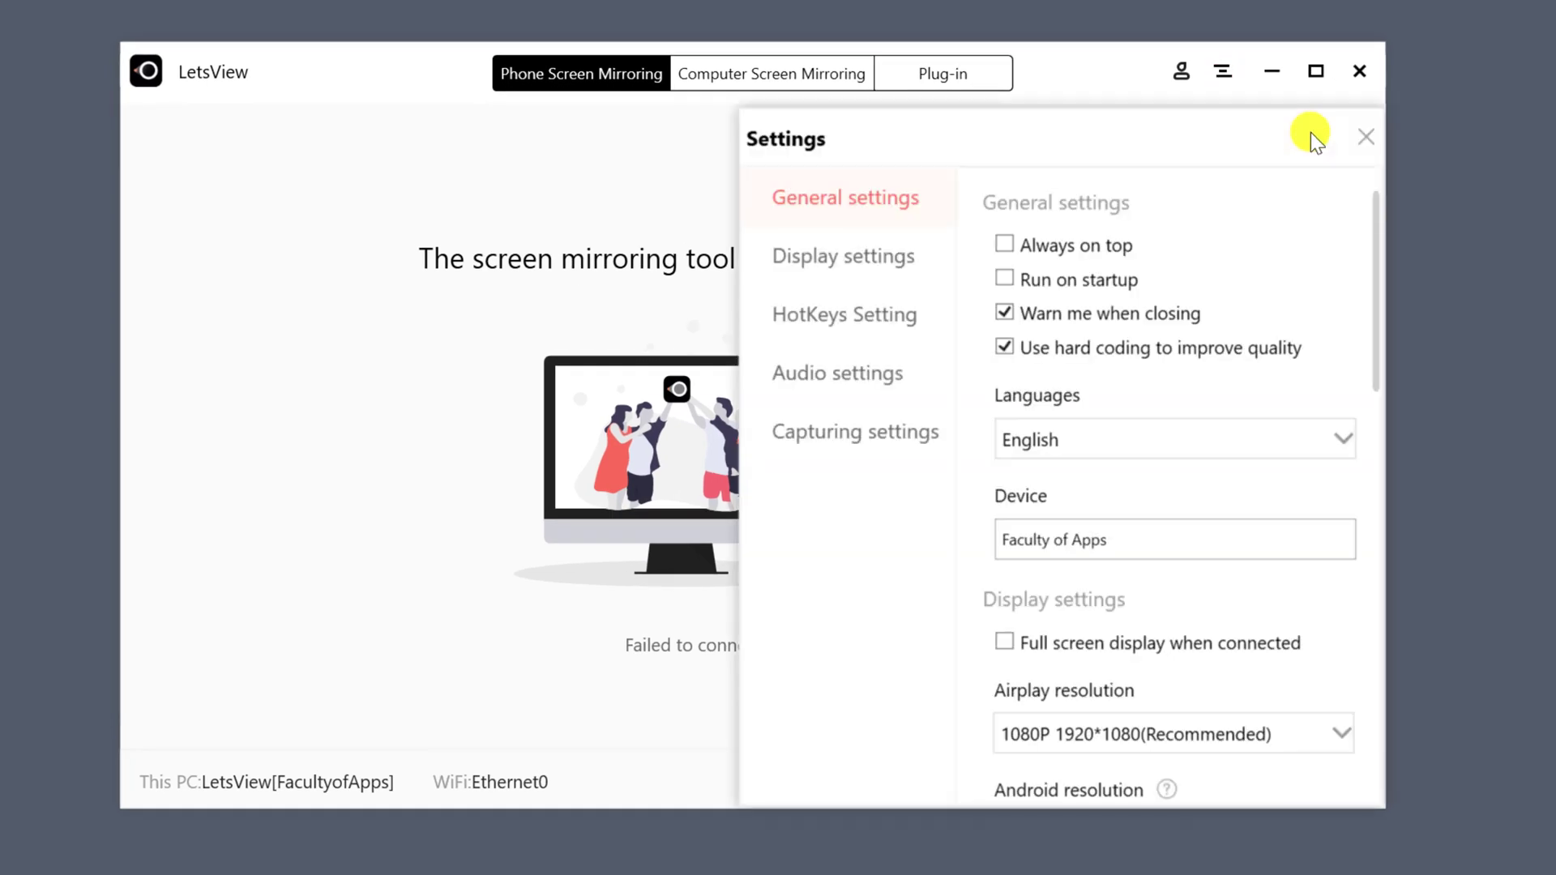
{"action": "left_click_drag", "start_coordinate": [1377, 274], "coordinate": [1405, 684]}
{"action": "left_click", "coordinate": [1330, 718]}
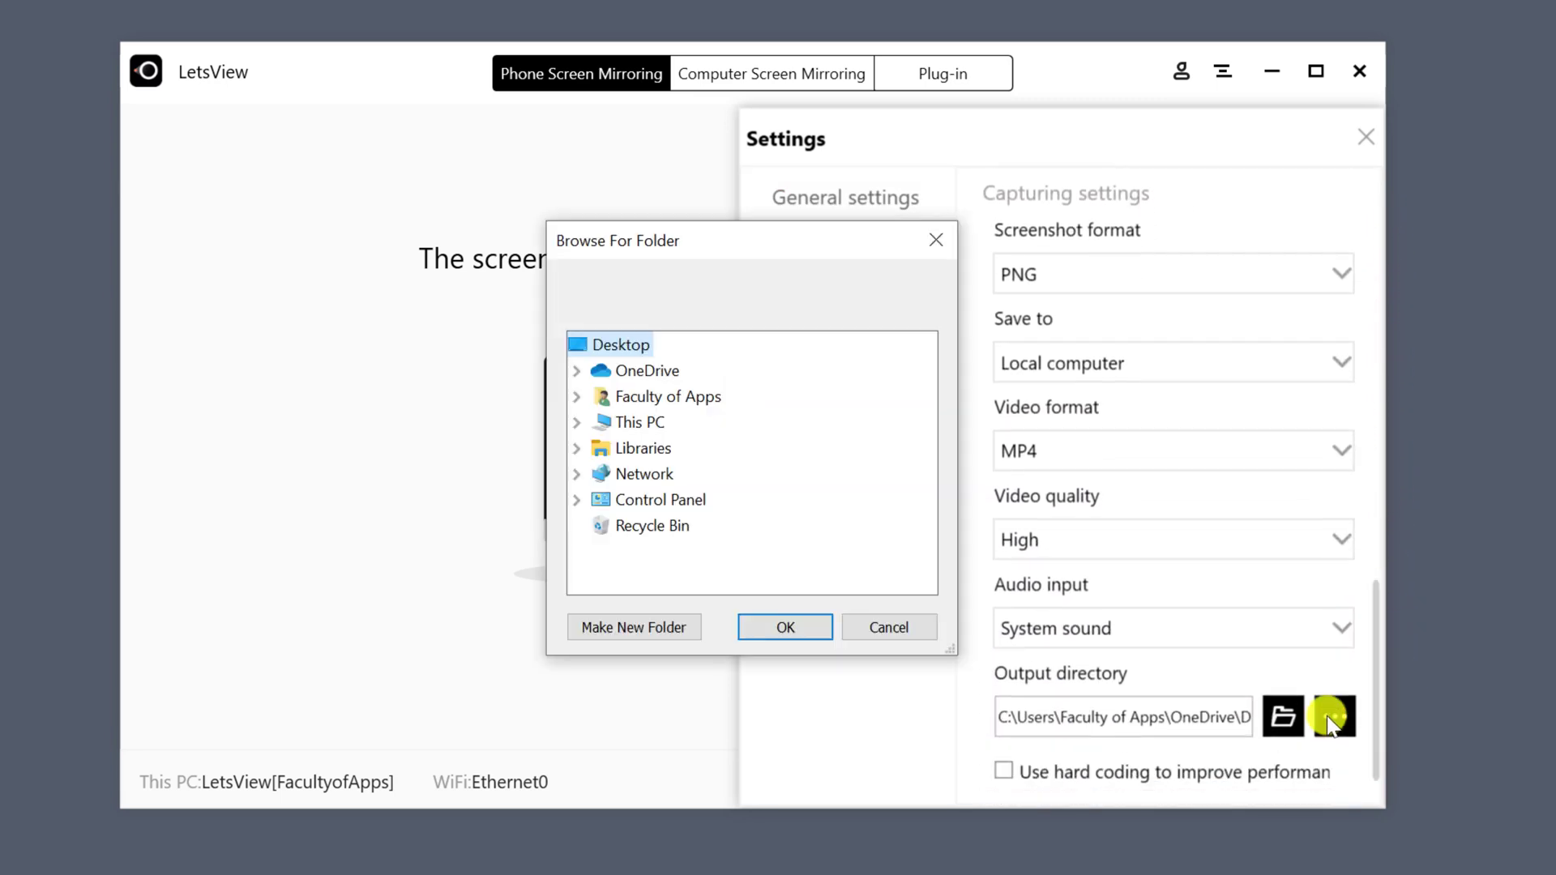
{"action": "left_click", "coordinate": [576, 397]}
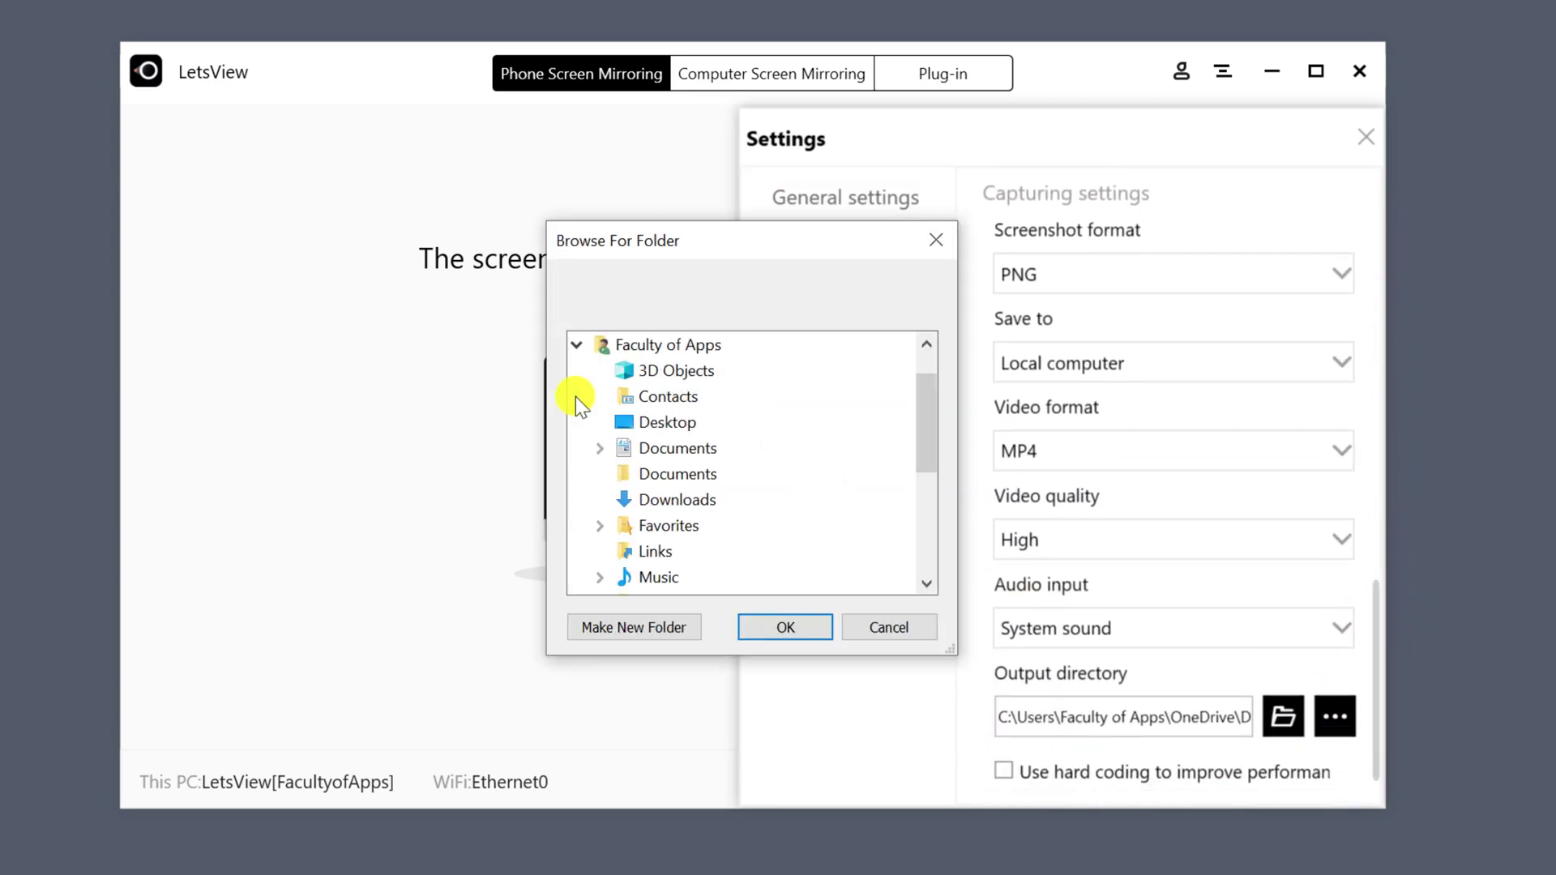
{"action": "left_click_drag", "start_coordinate": [921, 437], "coordinate": [931, 511]}
{"action": "left_click", "coordinate": [658, 497]}
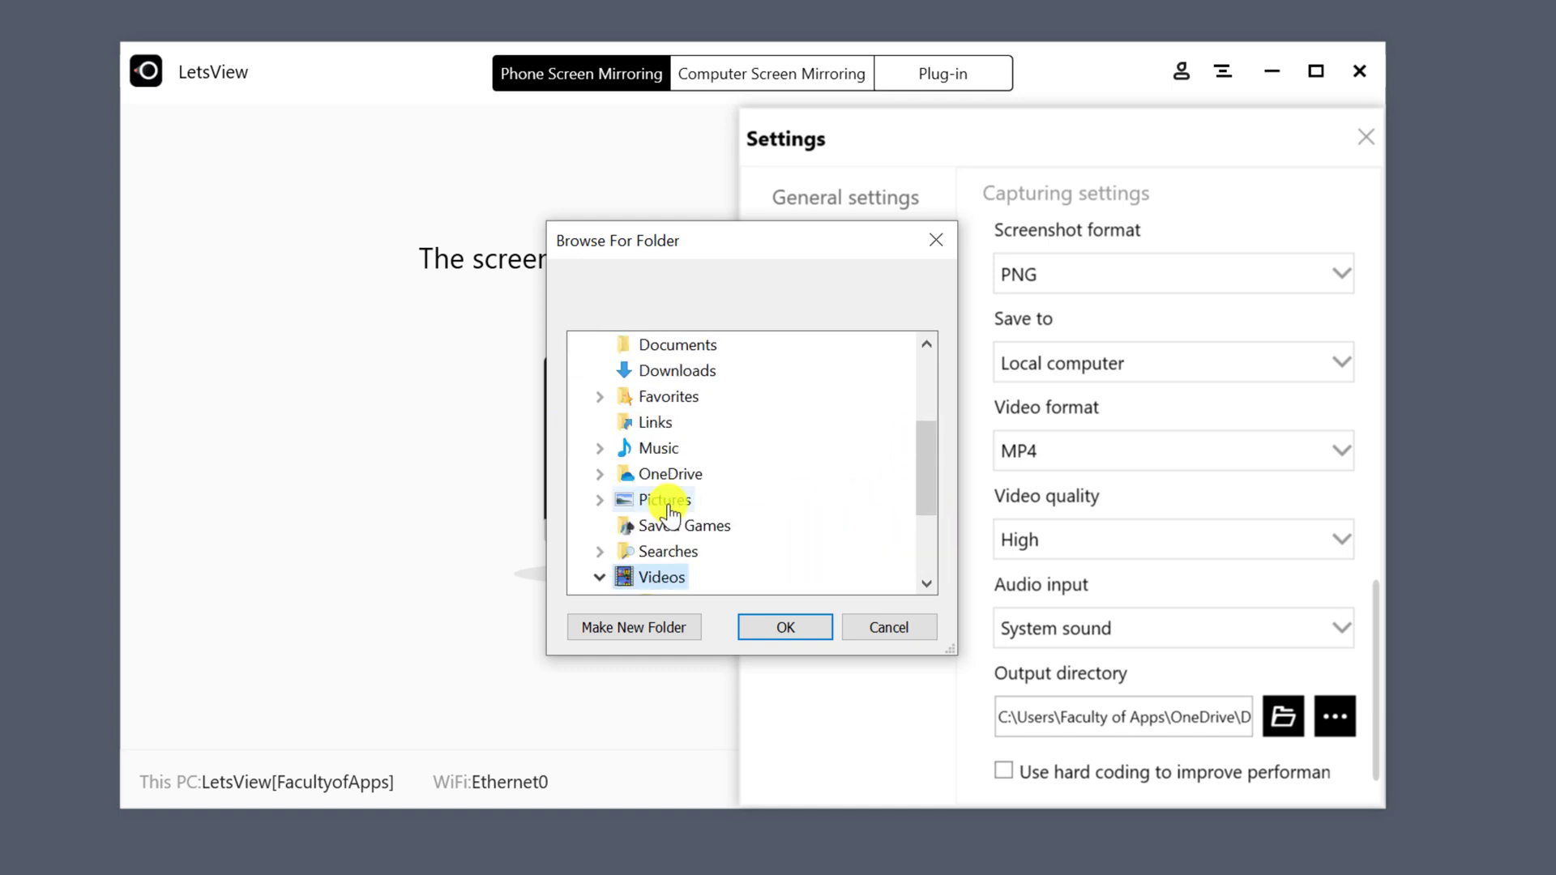
{"action": "left_click", "coordinate": [786, 628]}
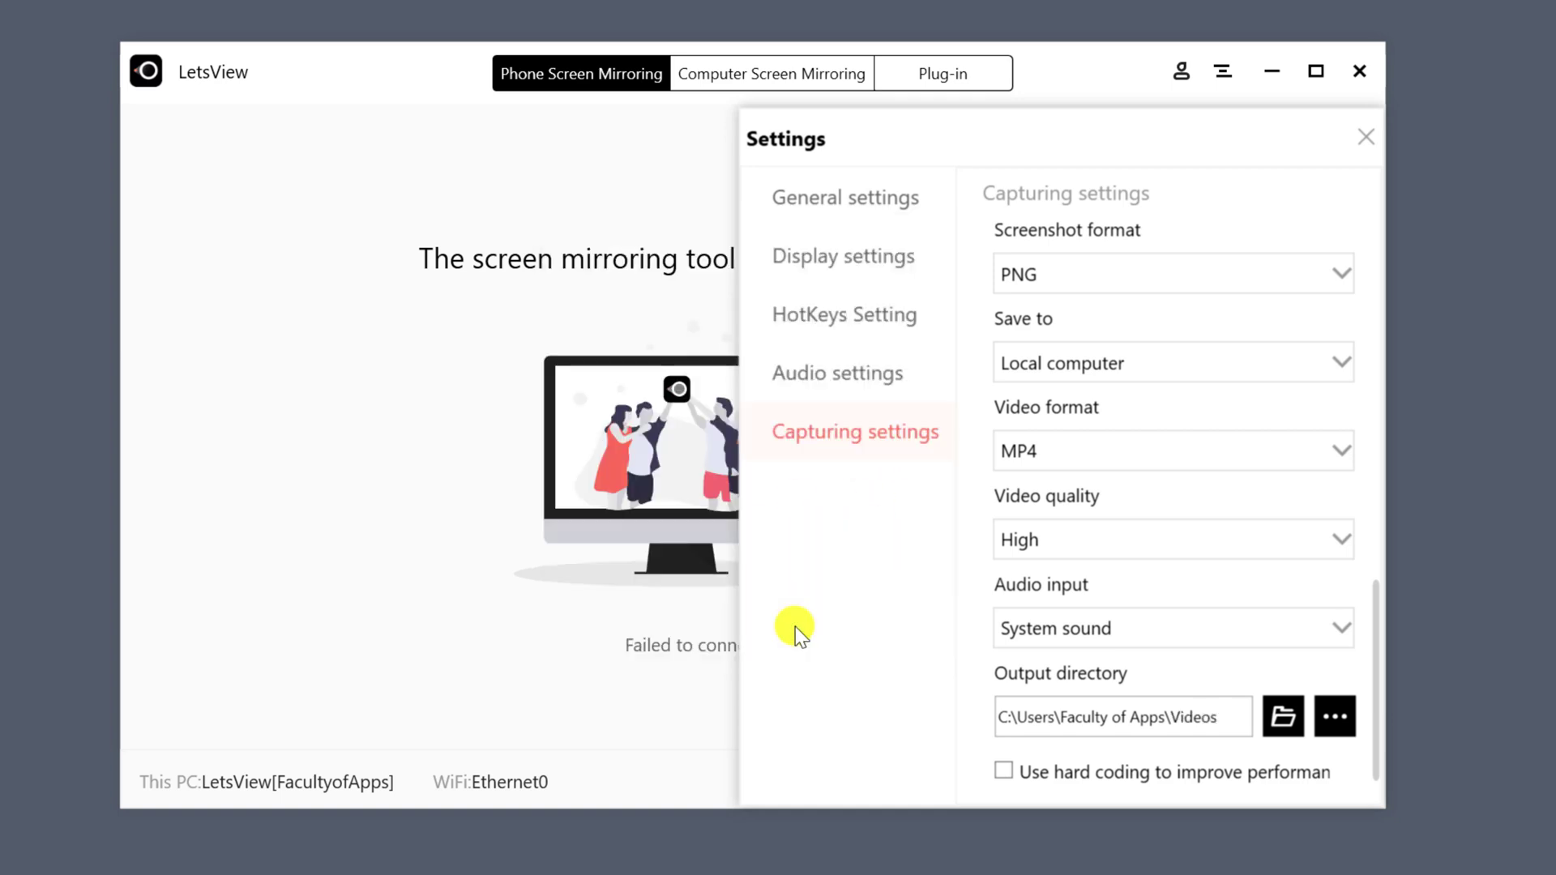
{"action": "left_click", "coordinate": [1363, 134]}
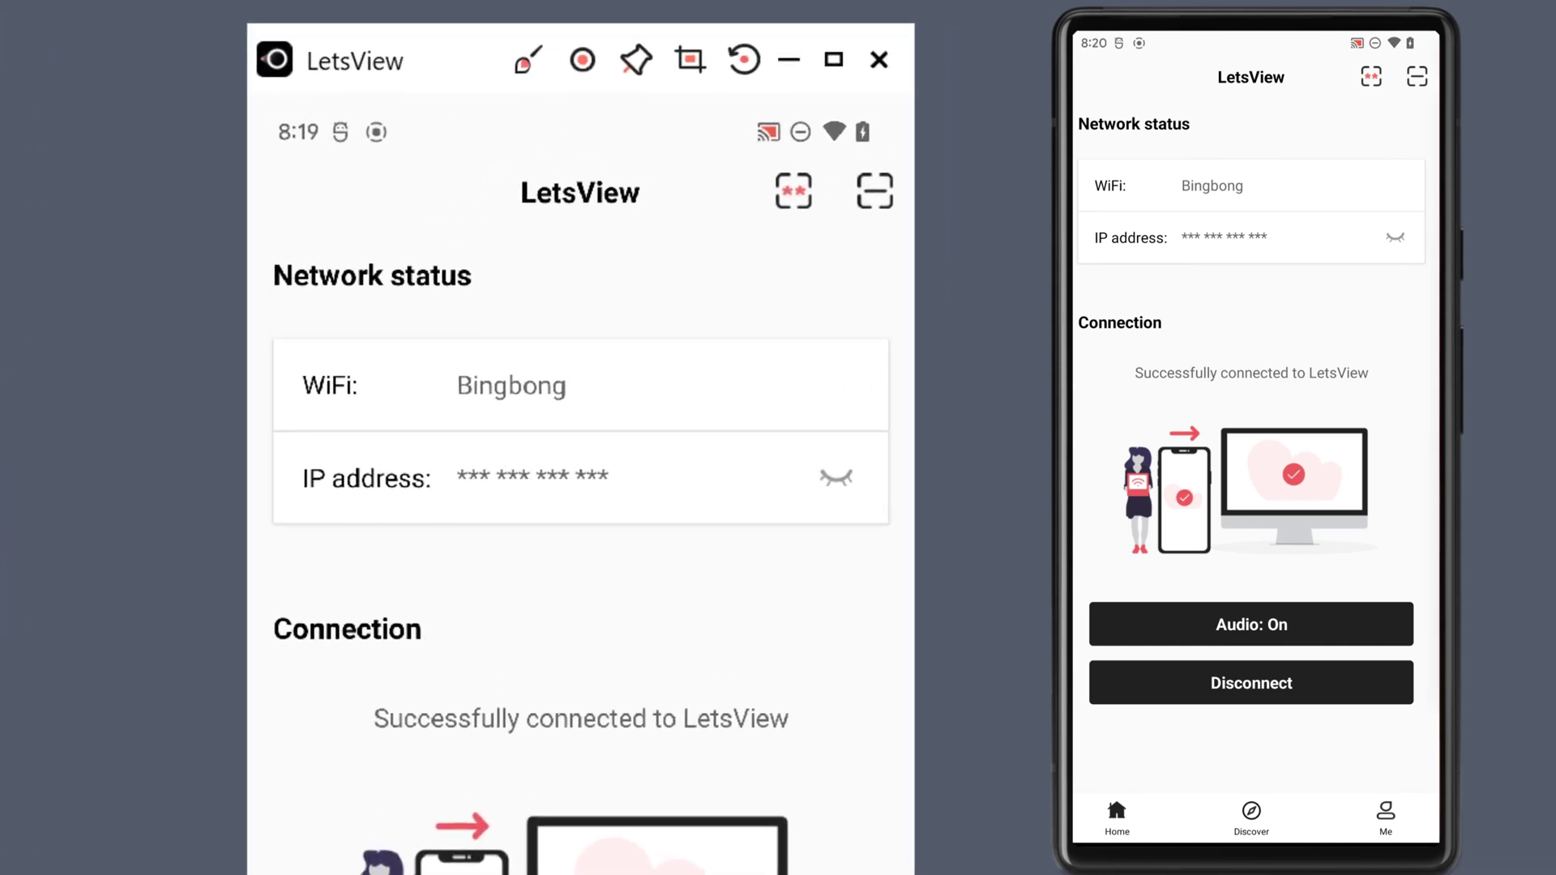
- Record the mirrored phone screen, open the saved video's folder, then disconnect the phone
{"action": "left_click", "coordinate": [580, 63]}
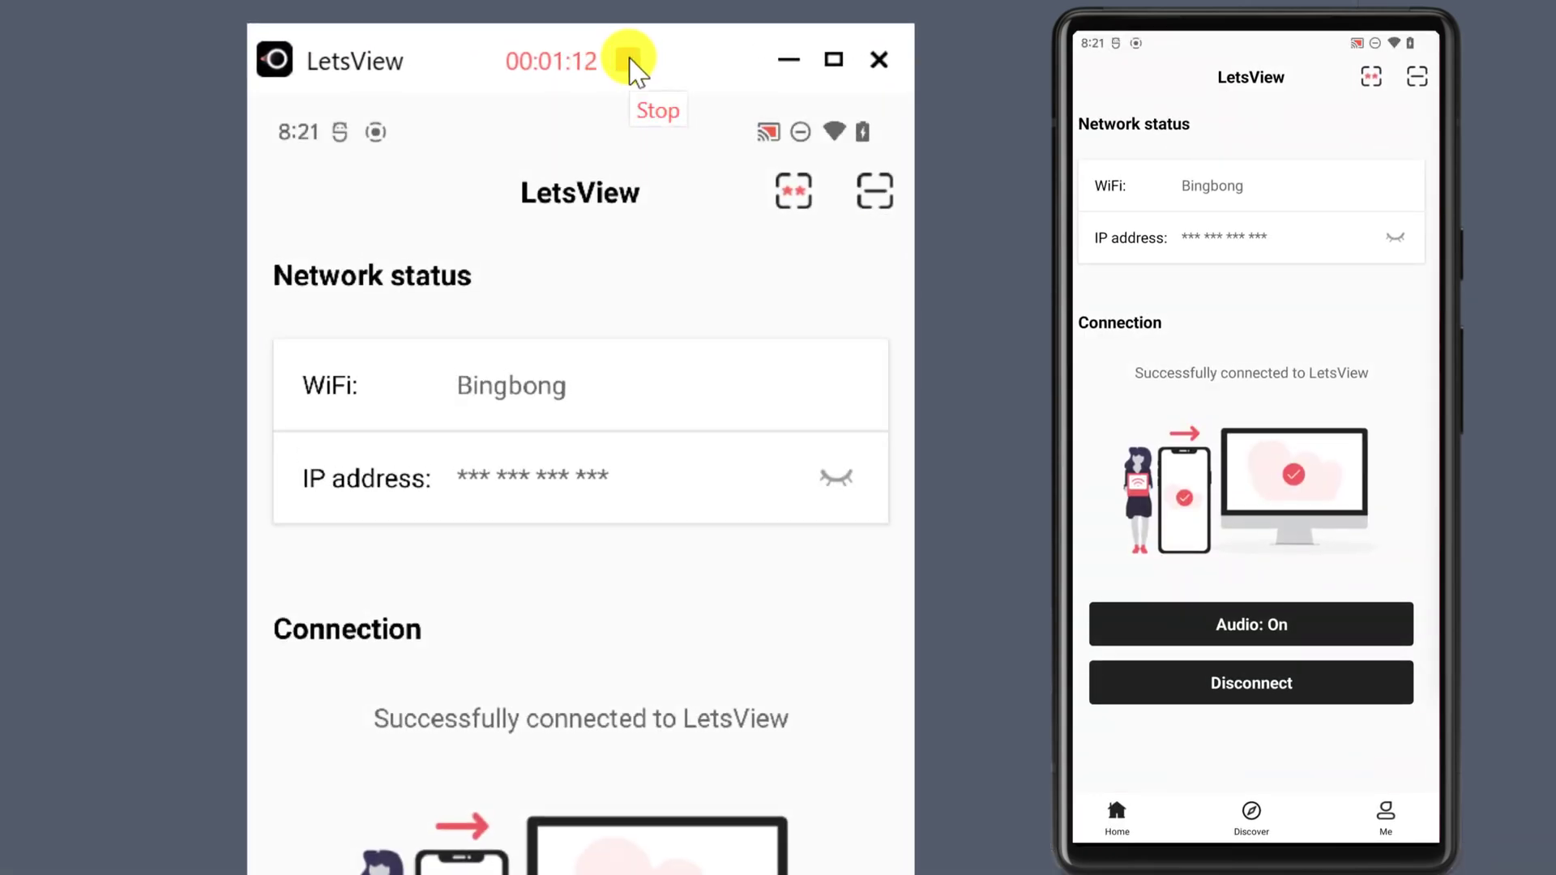
{"action": "left_click", "coordinate": [628, 58]}
{"action": "left_click", "coordinate": [645, 578]}
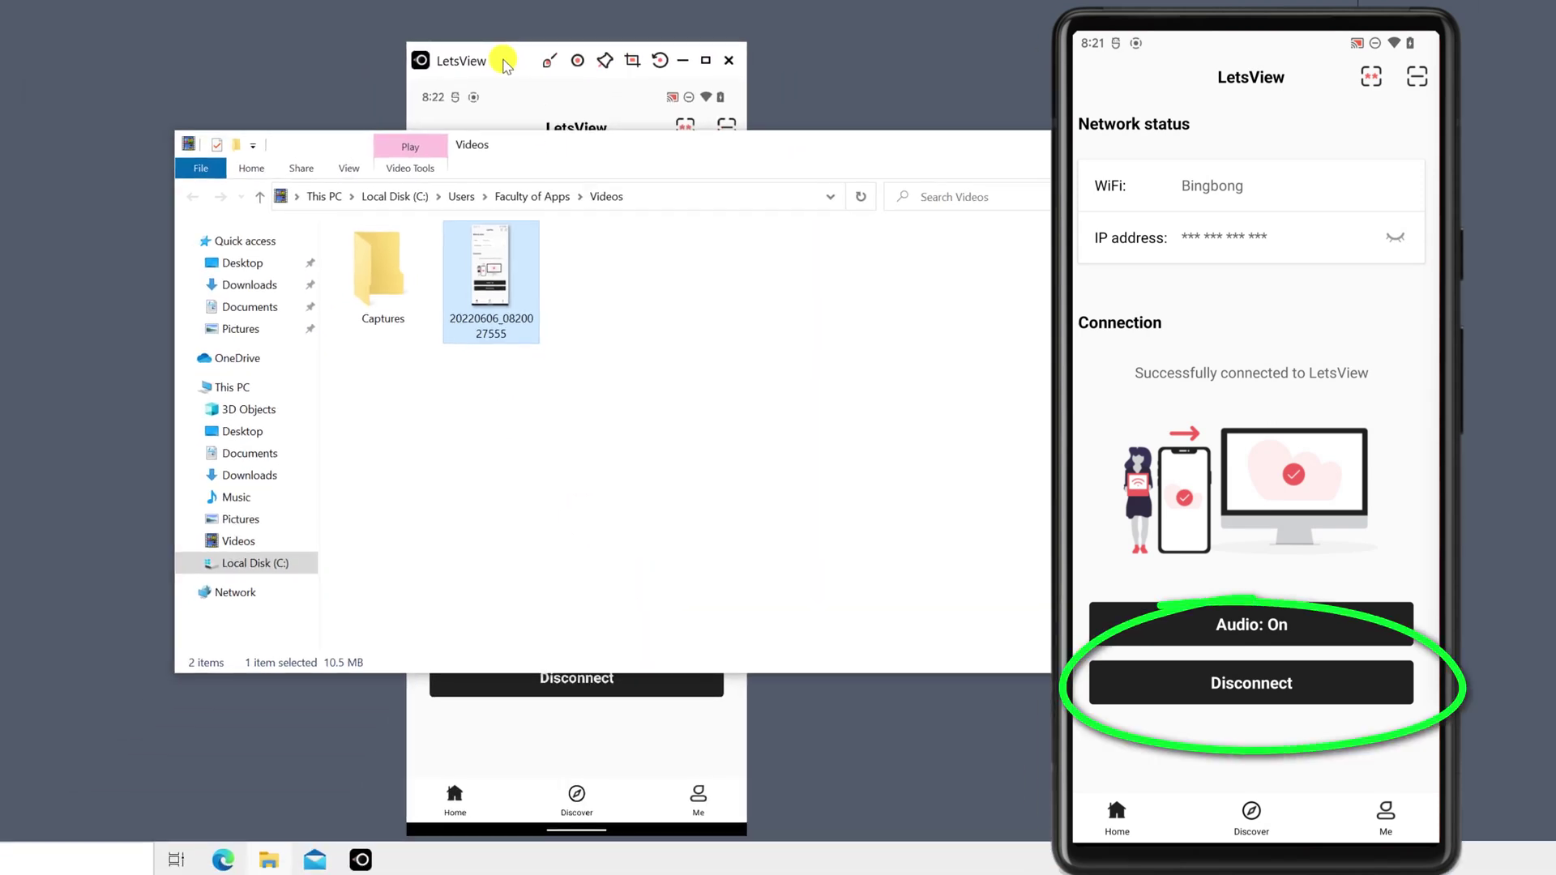
{"action": "left_click", "coordinate": [502, 63]}
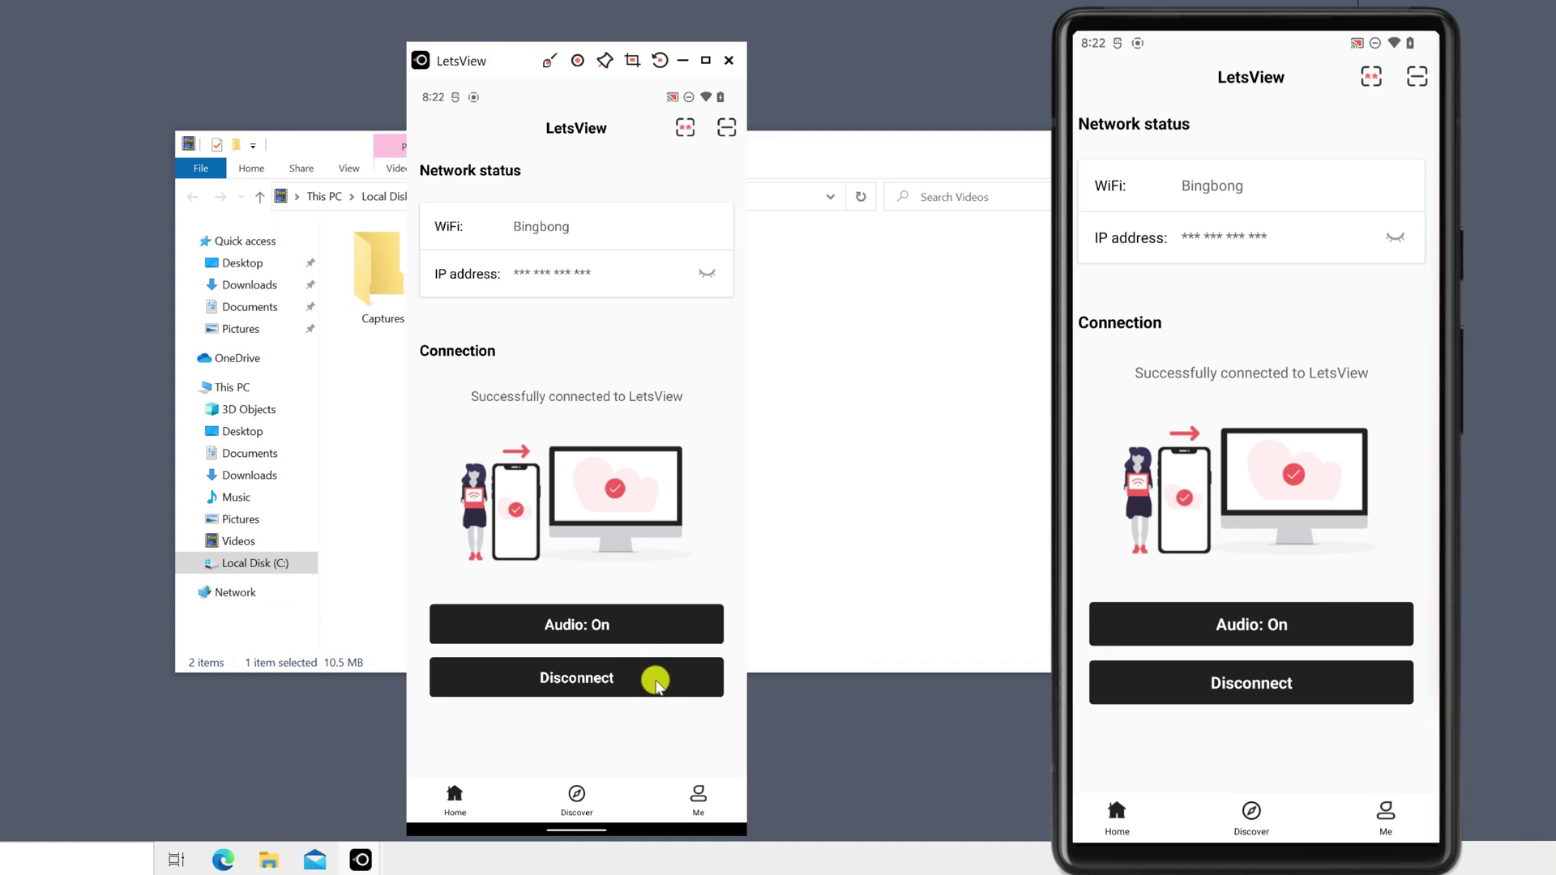
{"action": "left_click", "coordinate": [656, 683]}
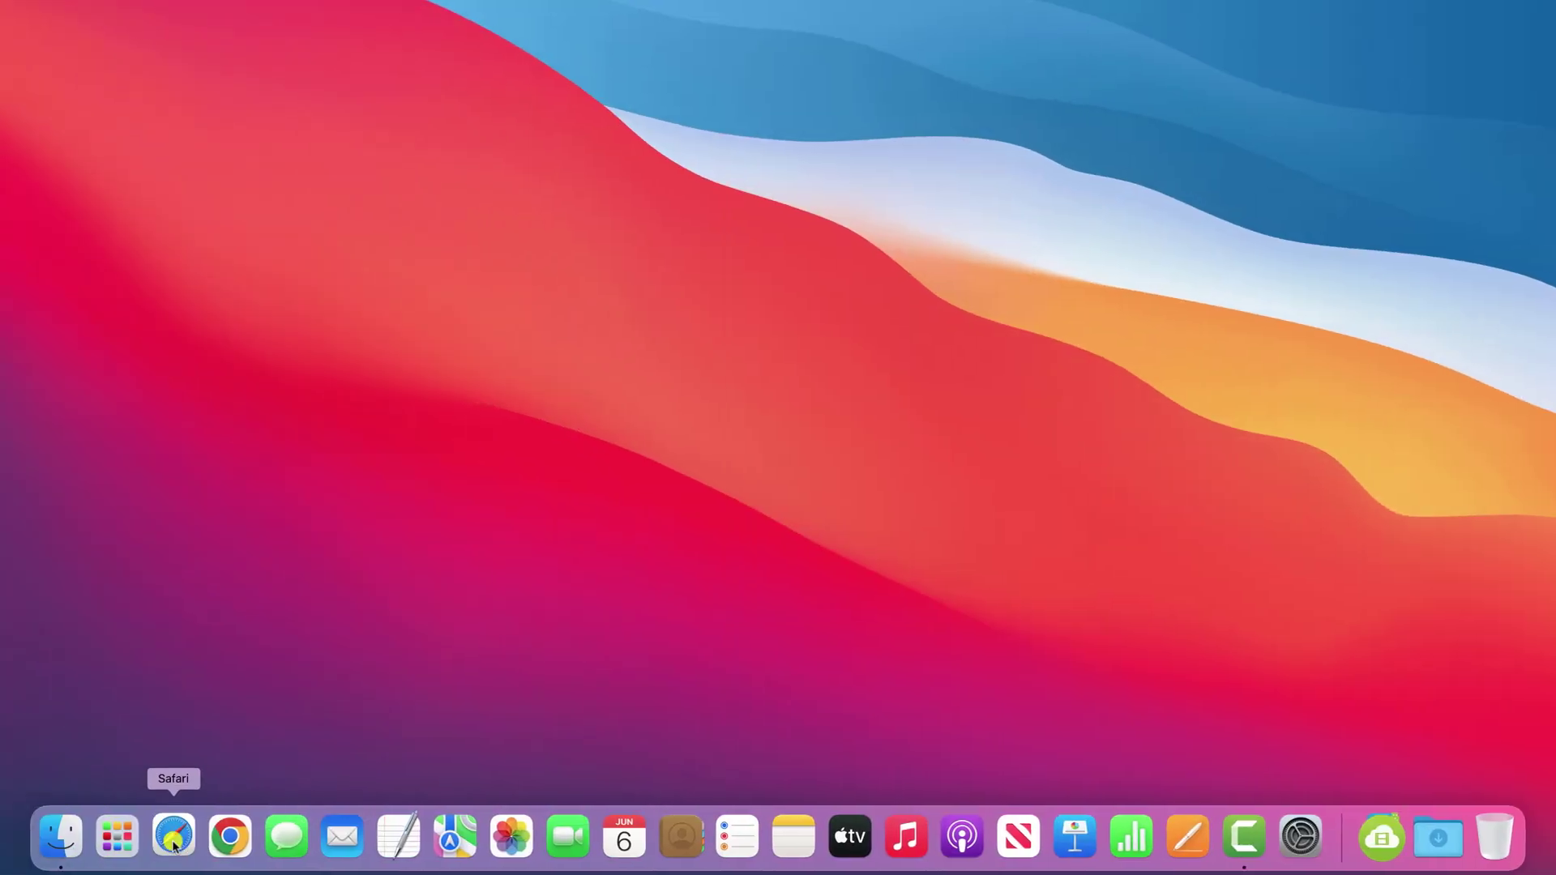
- In Safari, search for 'letsview', start the download from letsview.com, and allow it
{"action": "left_click", "coordinate": [172, 834]}
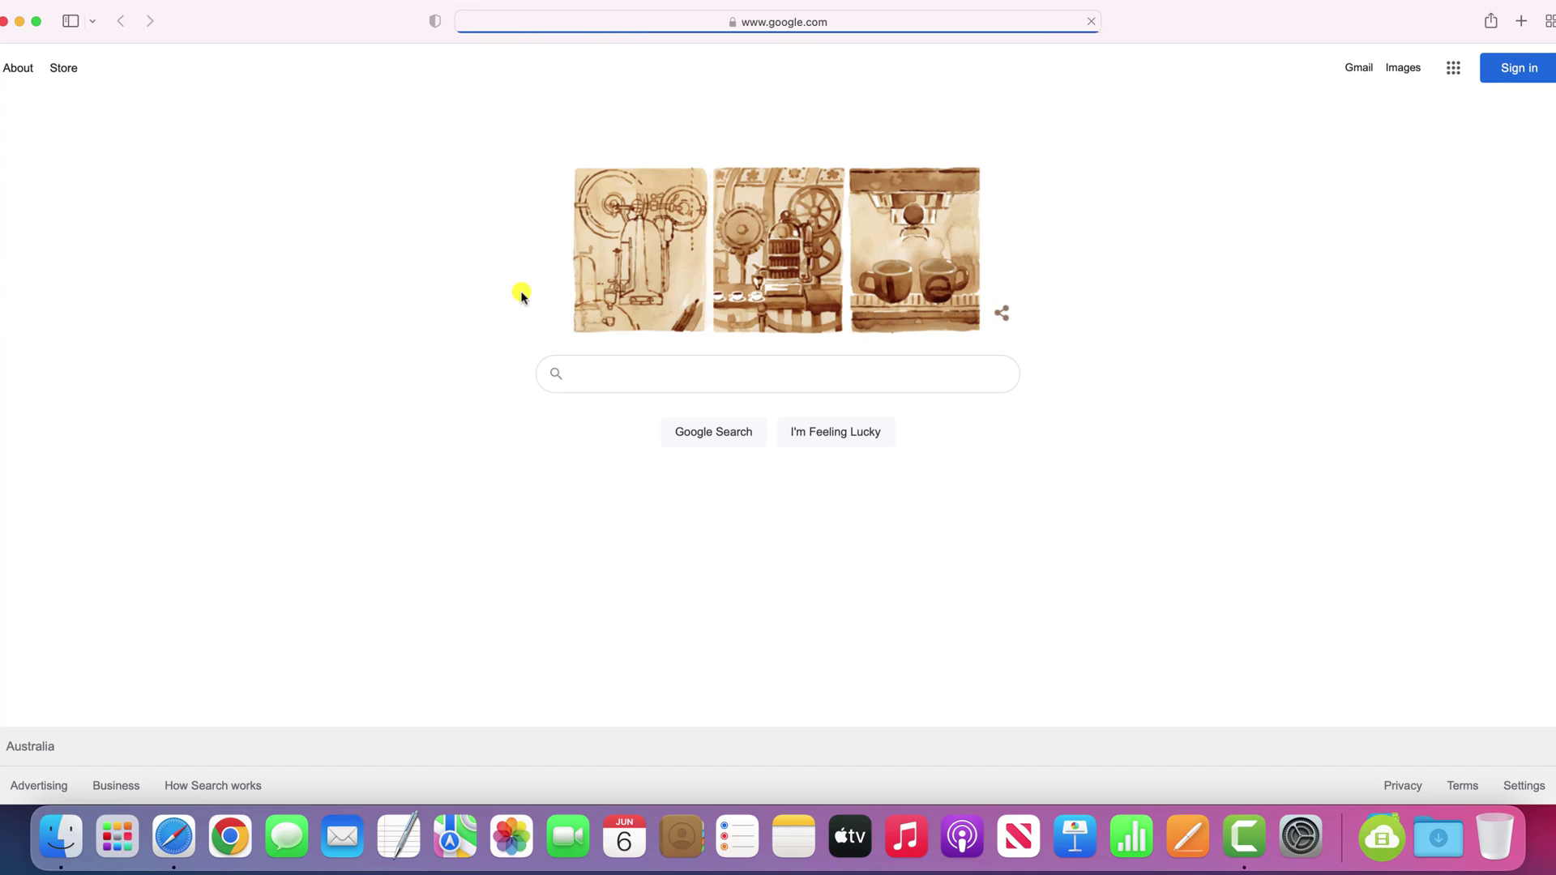
{"action": "type", "text": "letsview"}
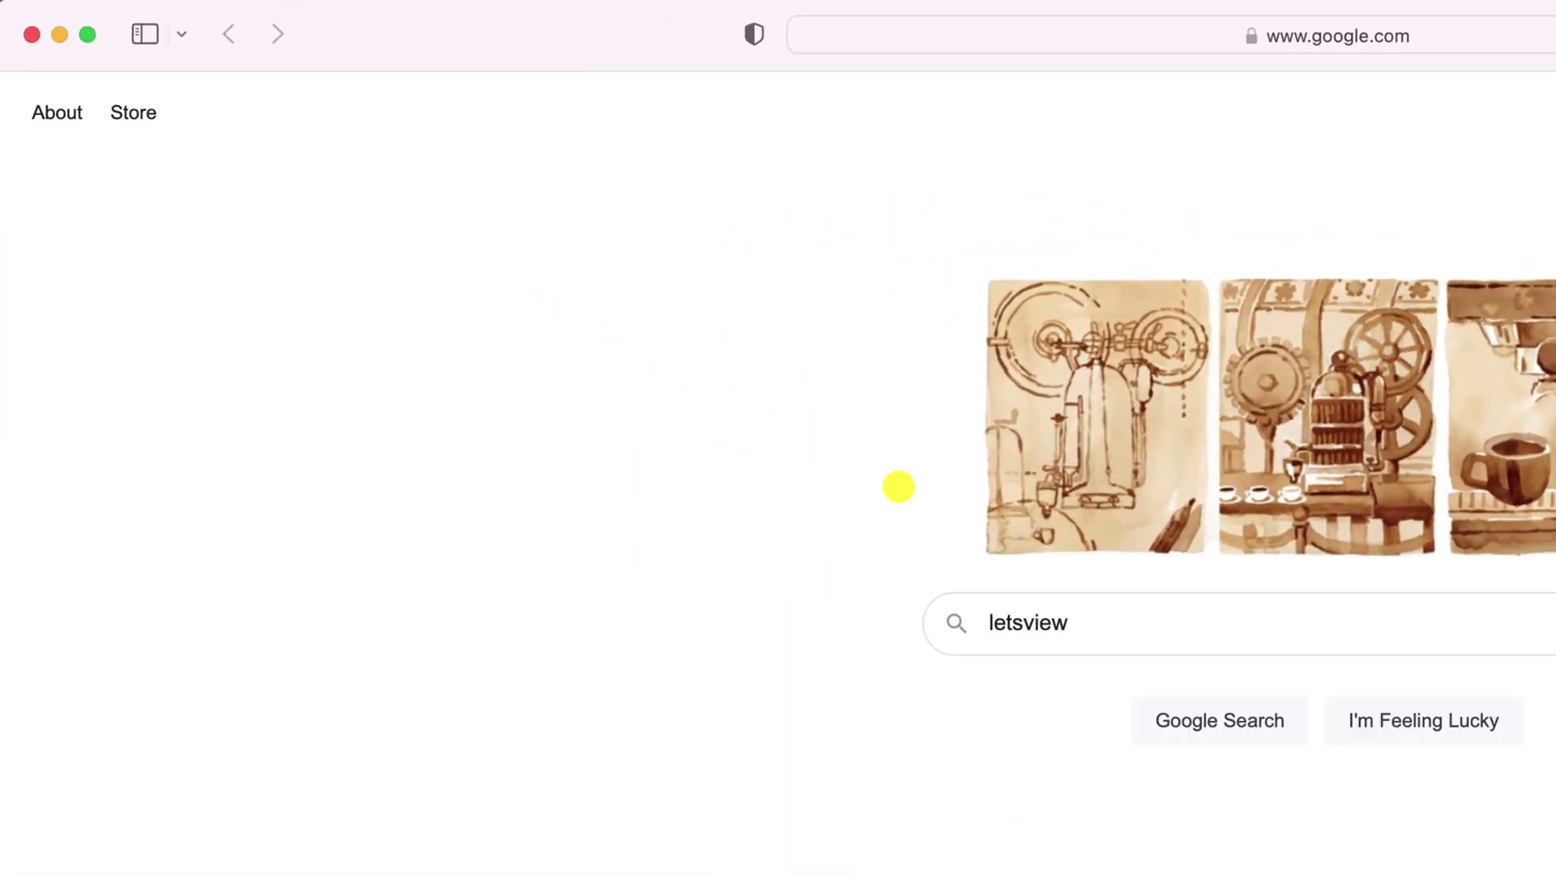
{"action": "key", "text": "Return"}
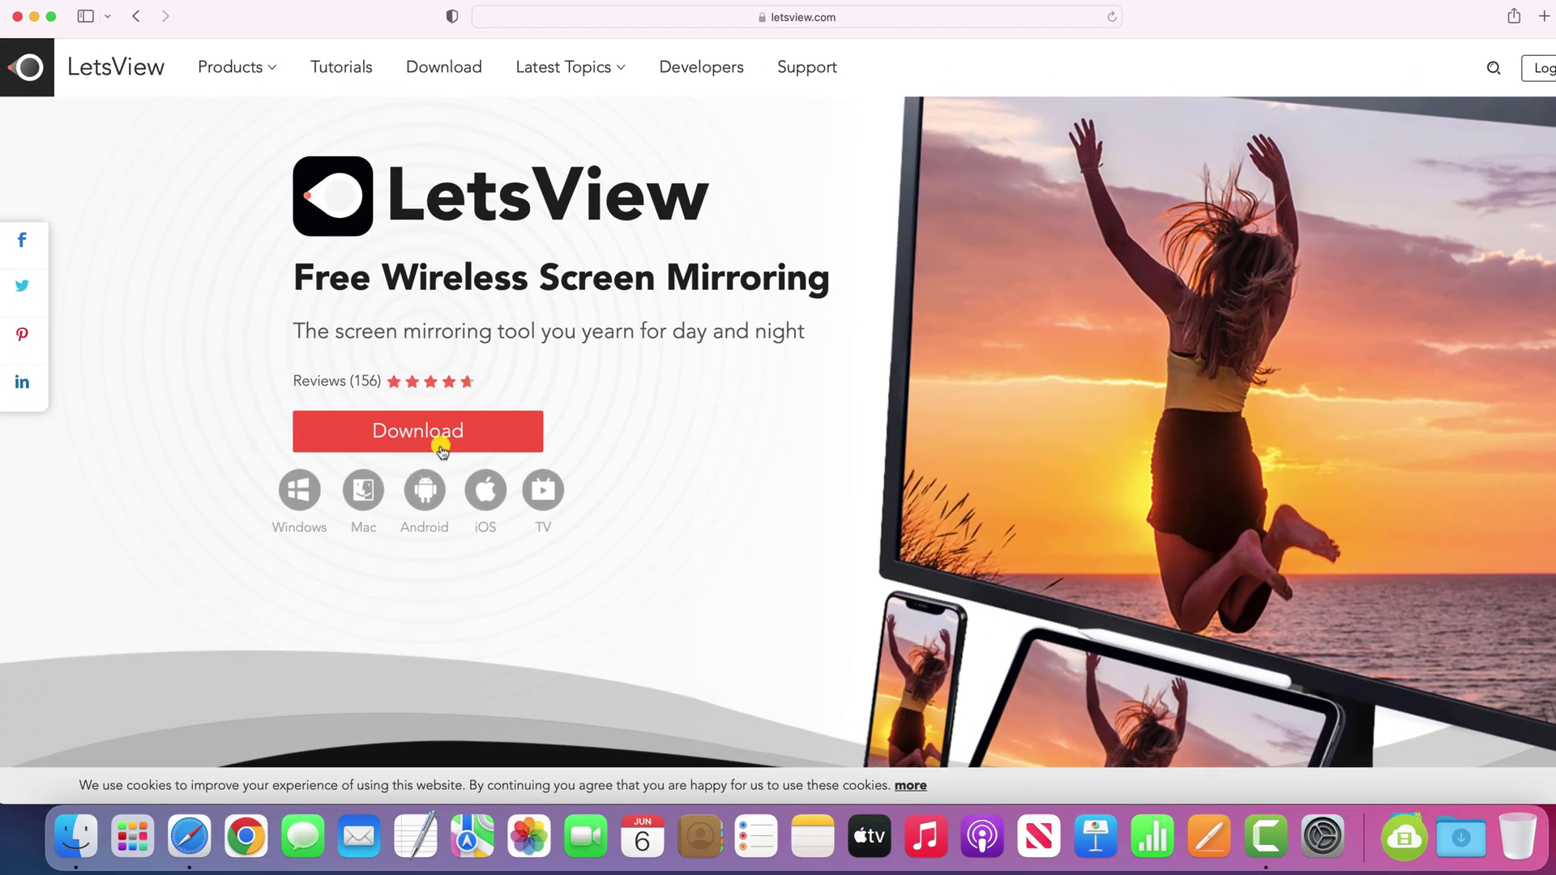
{"action": "left_click", "coordinate": [442, 451]}
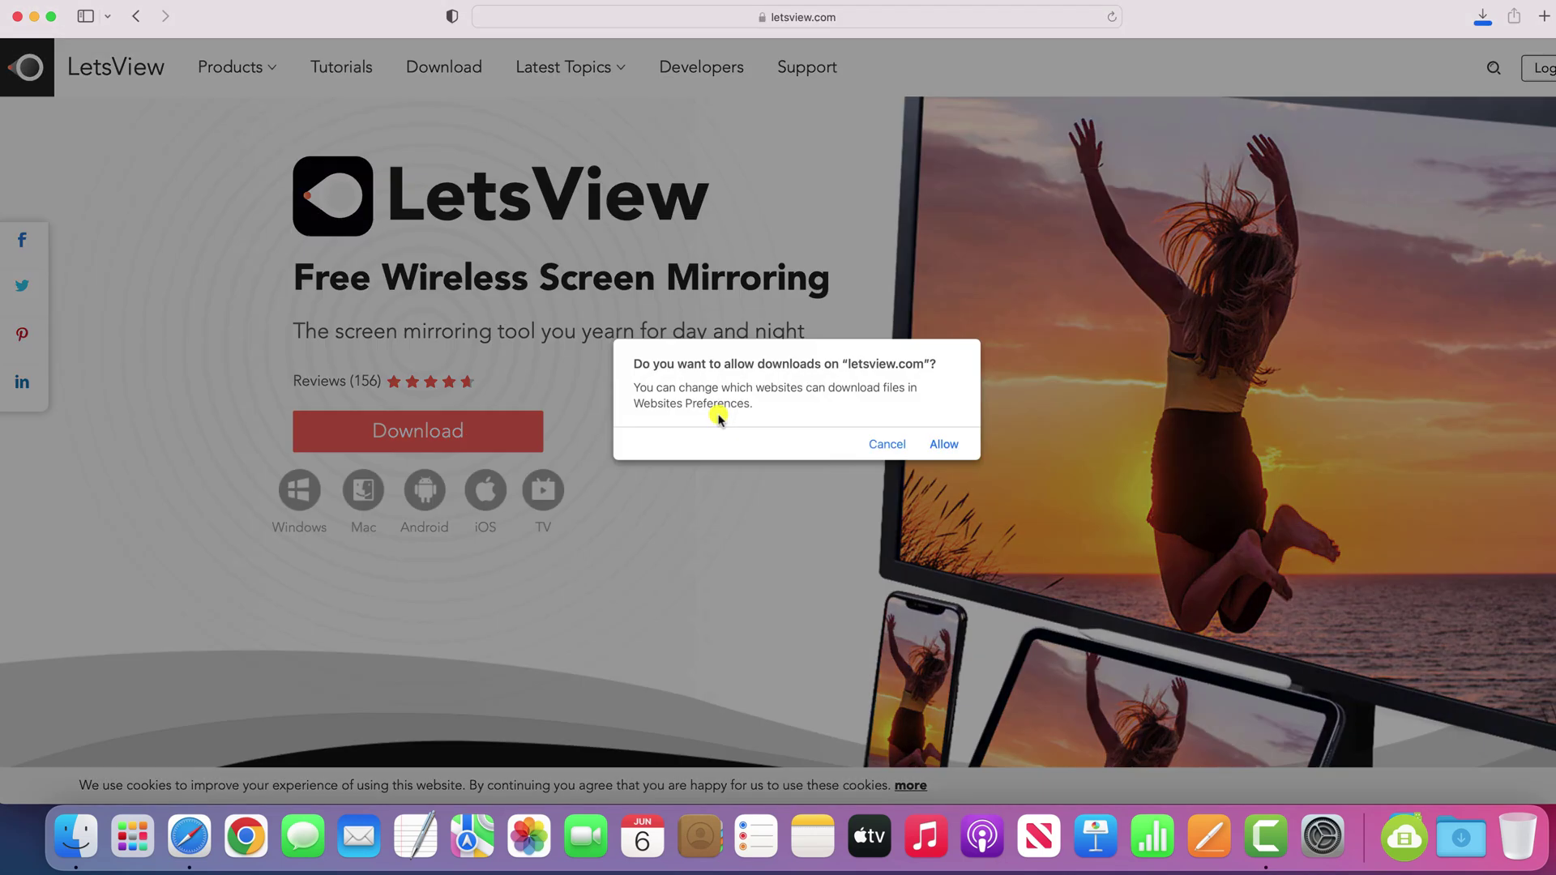
{"action": "left_click", "coordinate": [943, 445]}
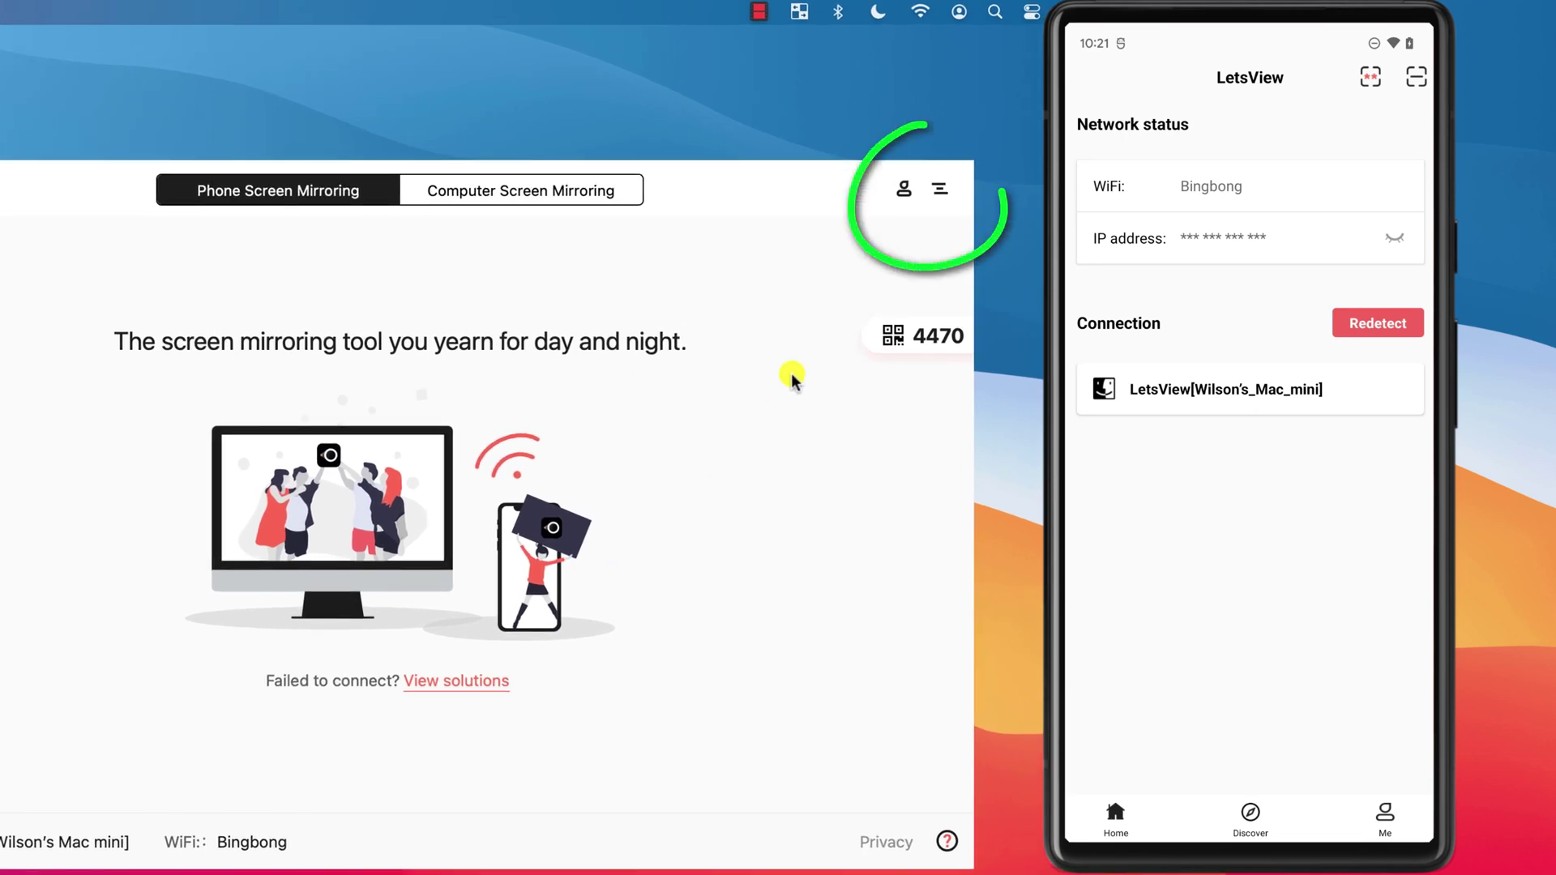
{"action": "left_click", "coordinate": [940, 189]}
{"action": "left_click", "coordinate": [895, 225]}
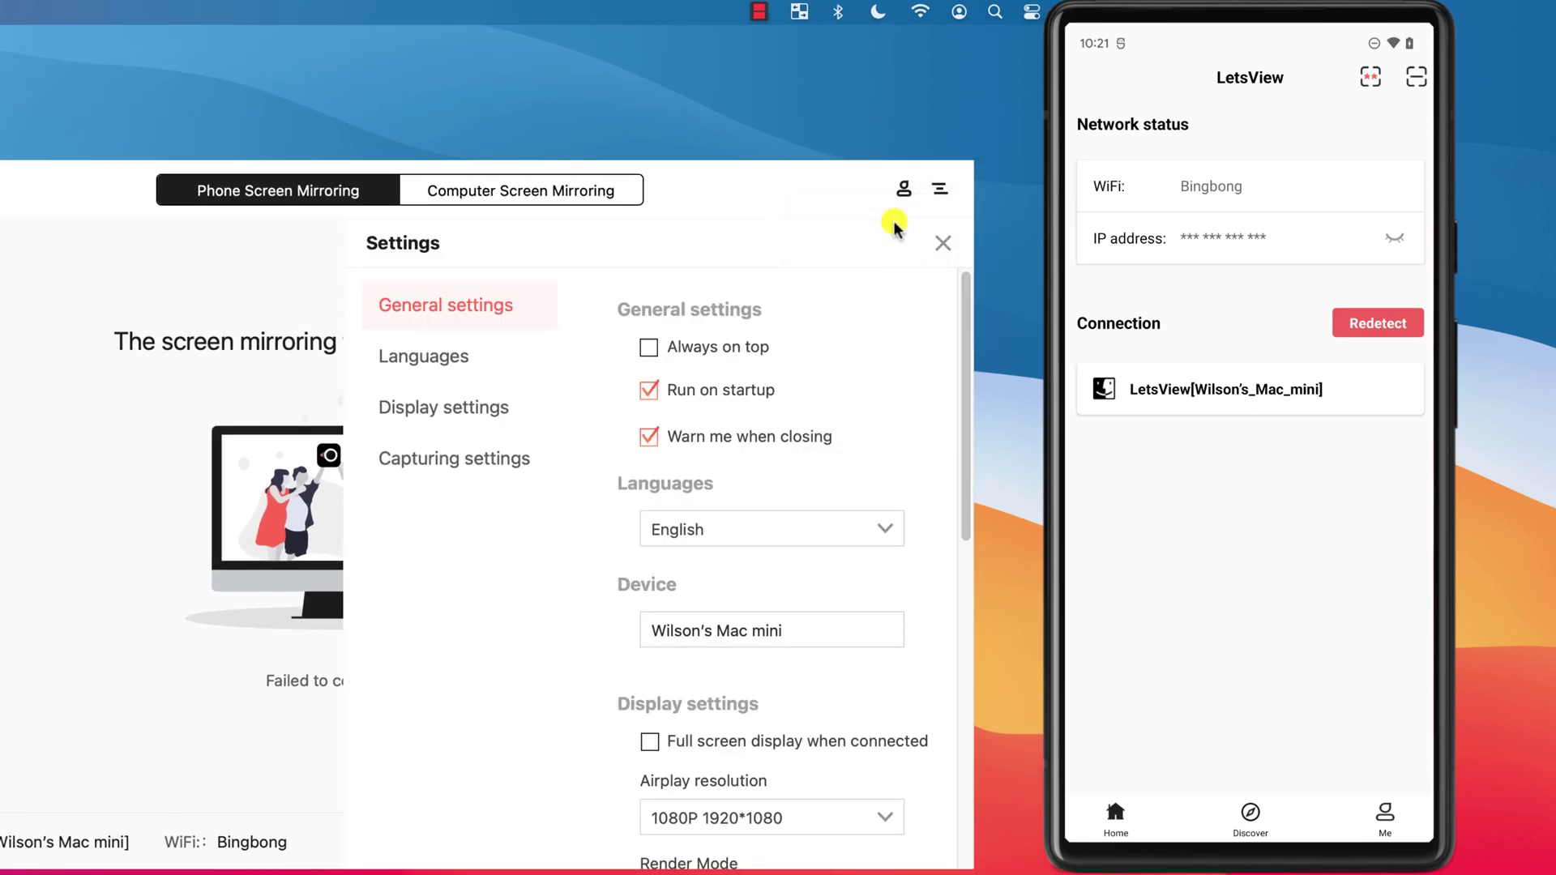
{"action": "left_click_drag", "start_coordinate": [964, 337], "coordinate": [964, 721]}
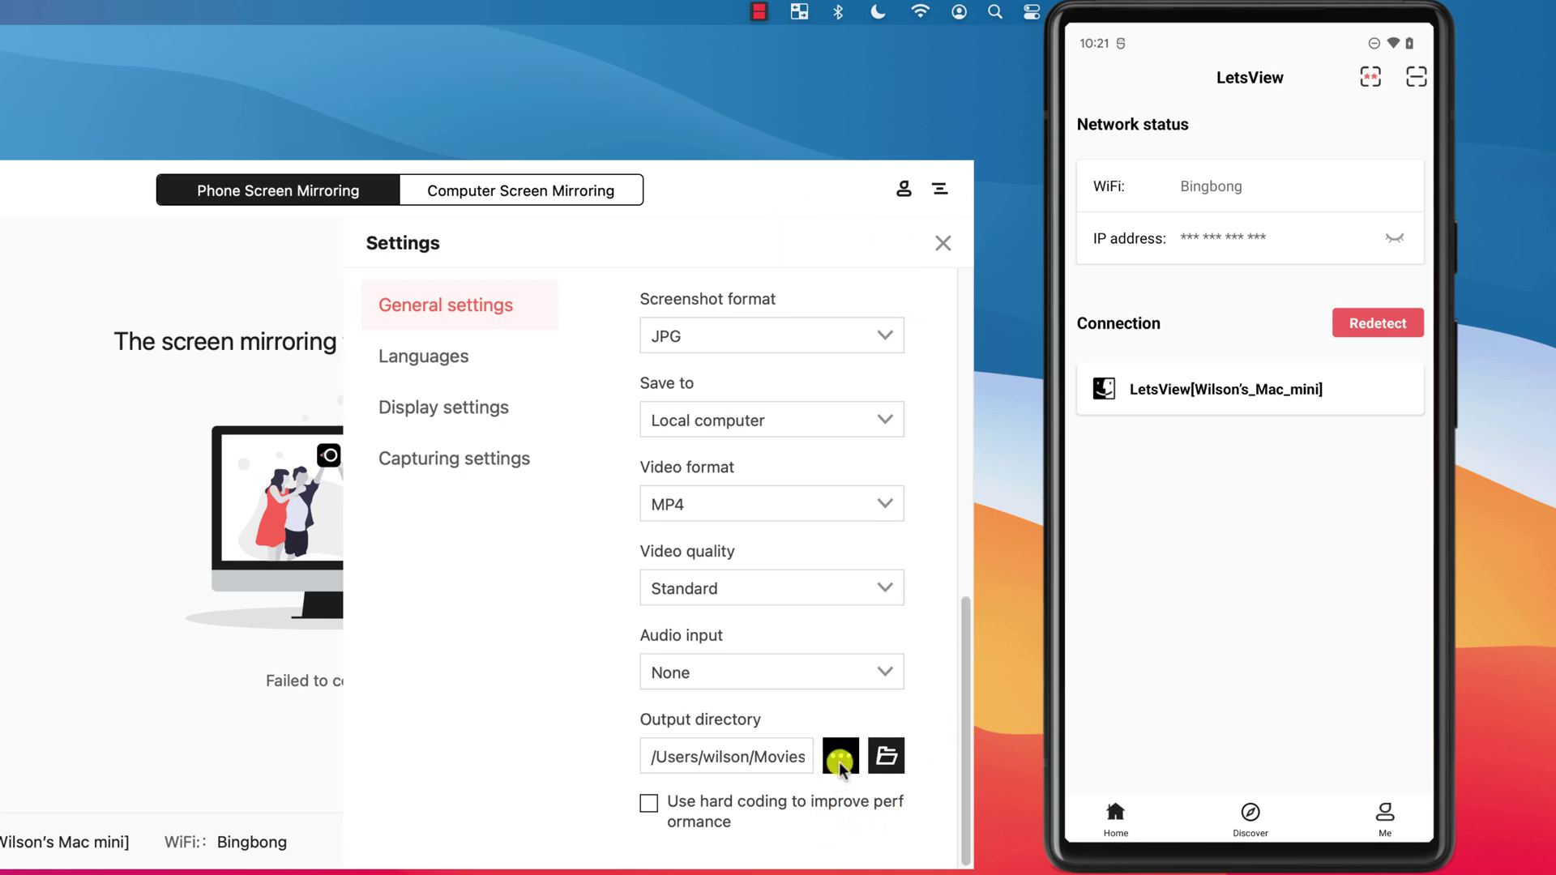
{"action": "left_click", "coordinate": [840, 757]}
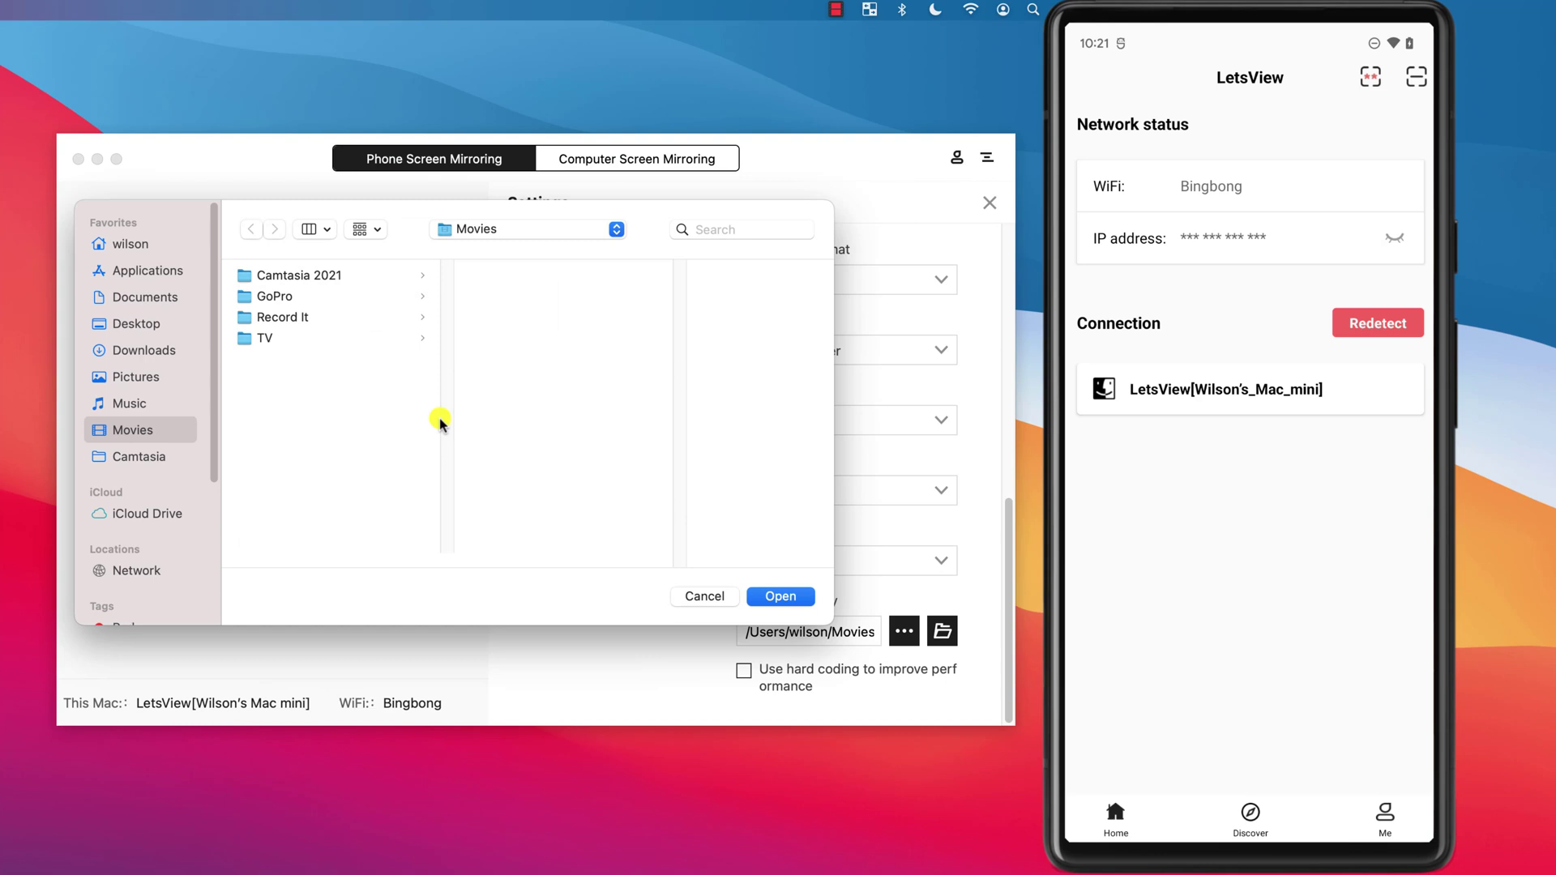
{"action": "left_click", "coordinate": [780, 596]}
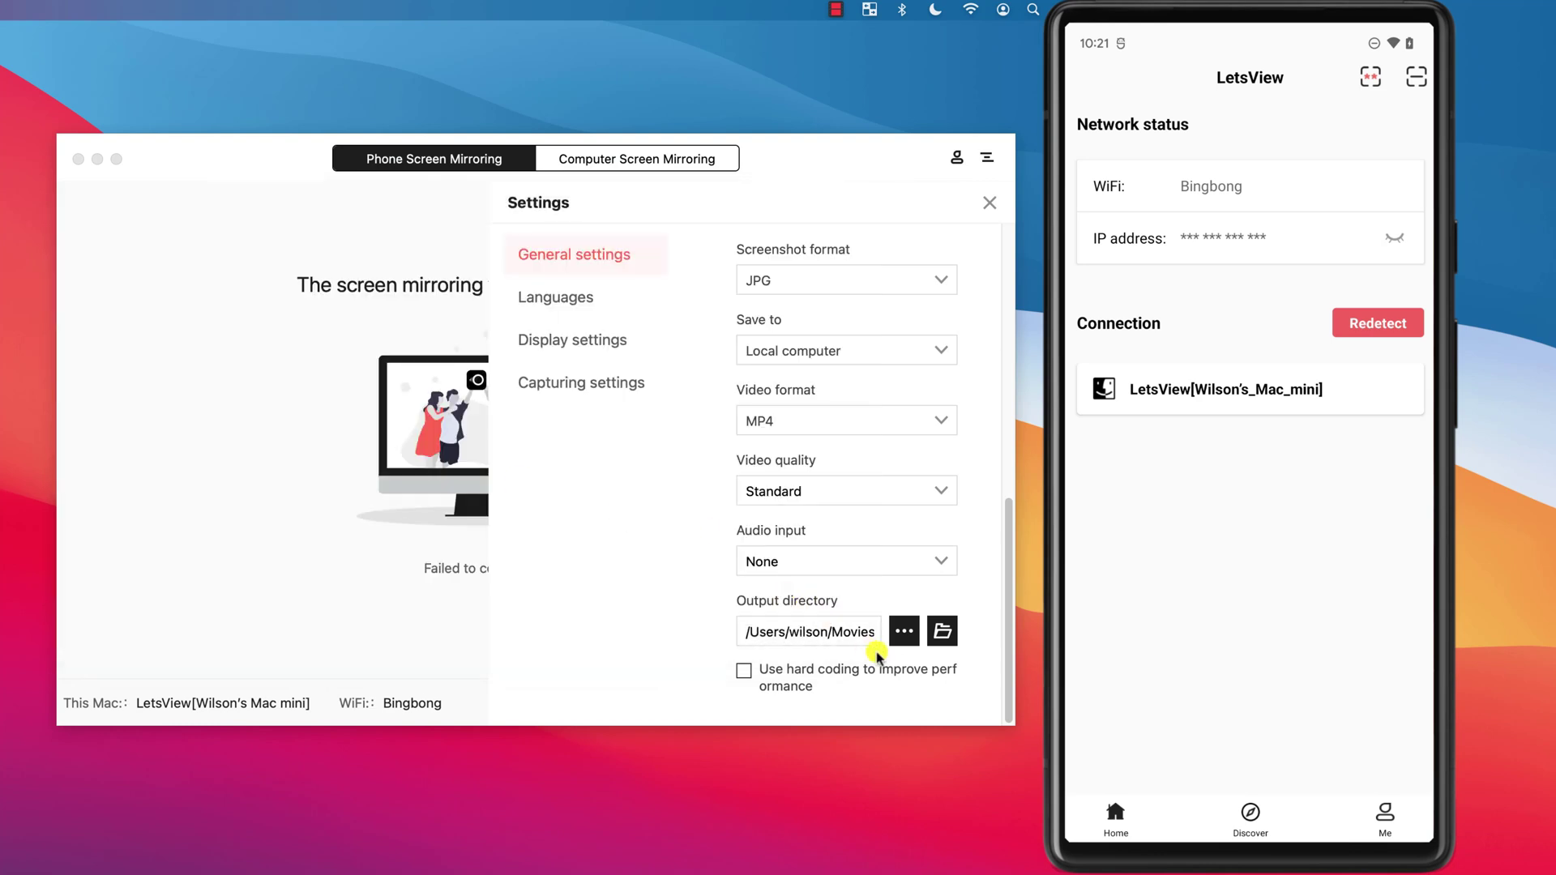
{"action": "left_click", "coordinate": [990, 207]}
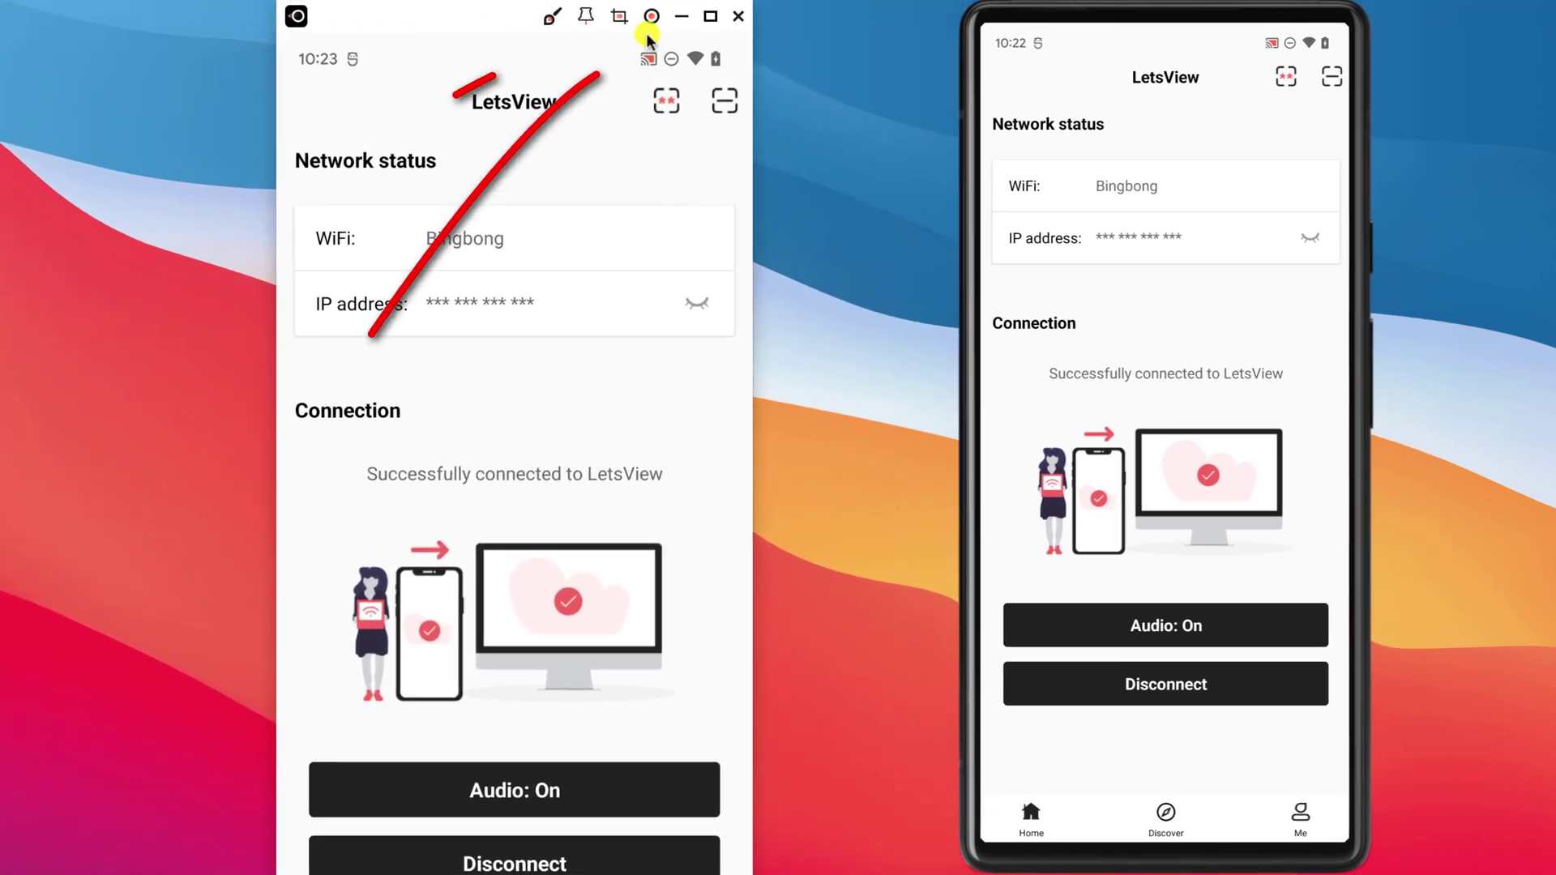
- Record the mirrored phone, stop, and show 20220606102309.mp4 in the Movies folder
{"action": "left_click", "coordinate": [651, 18]}
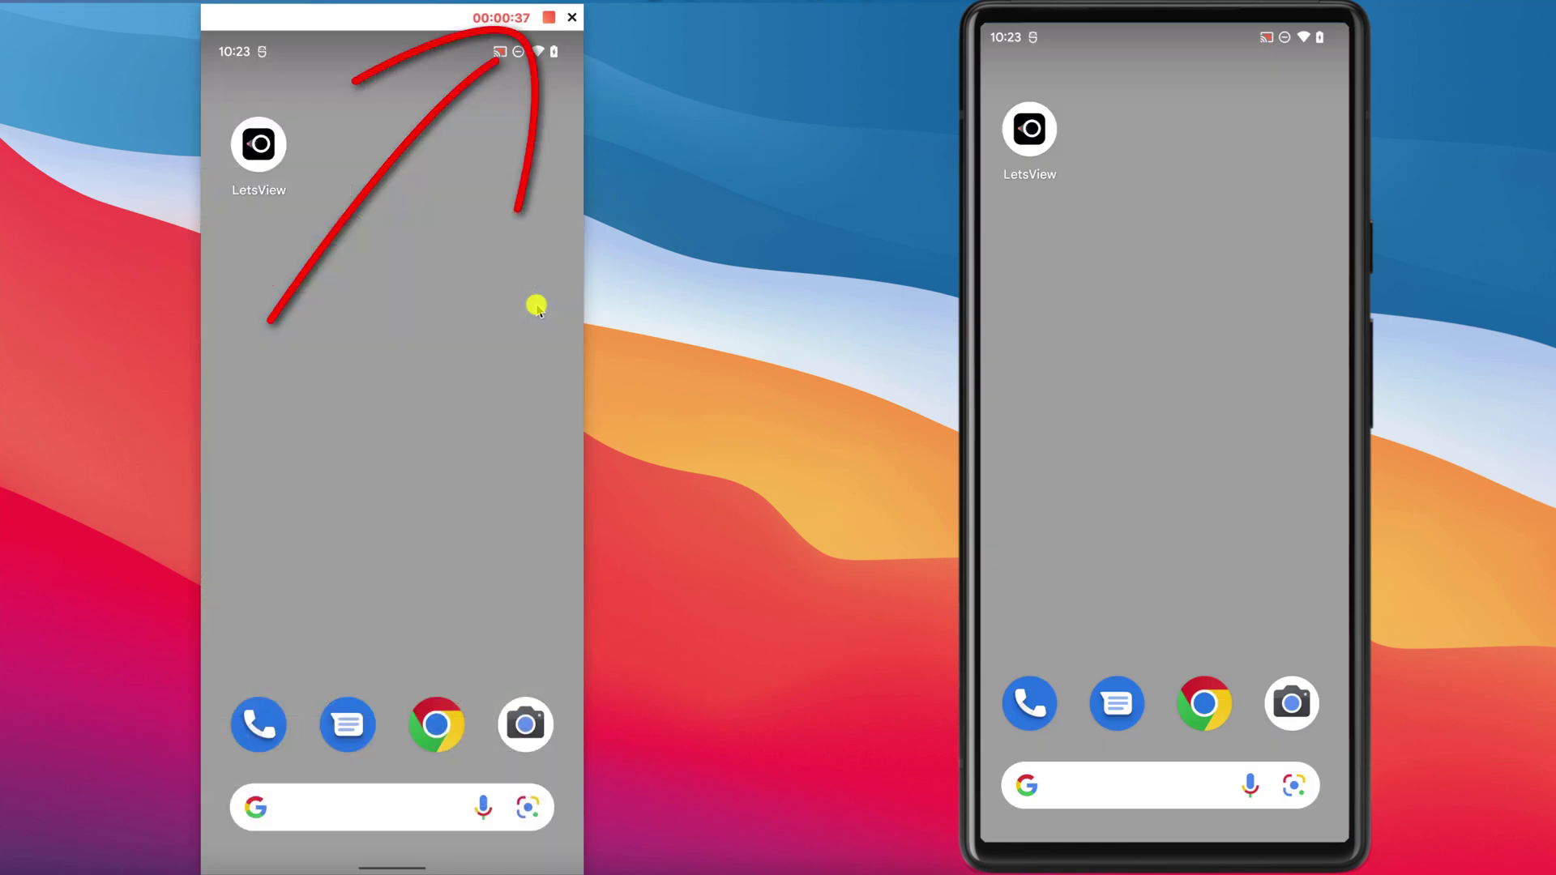
{"action": "left_click", "coordinate": [548, 20]}
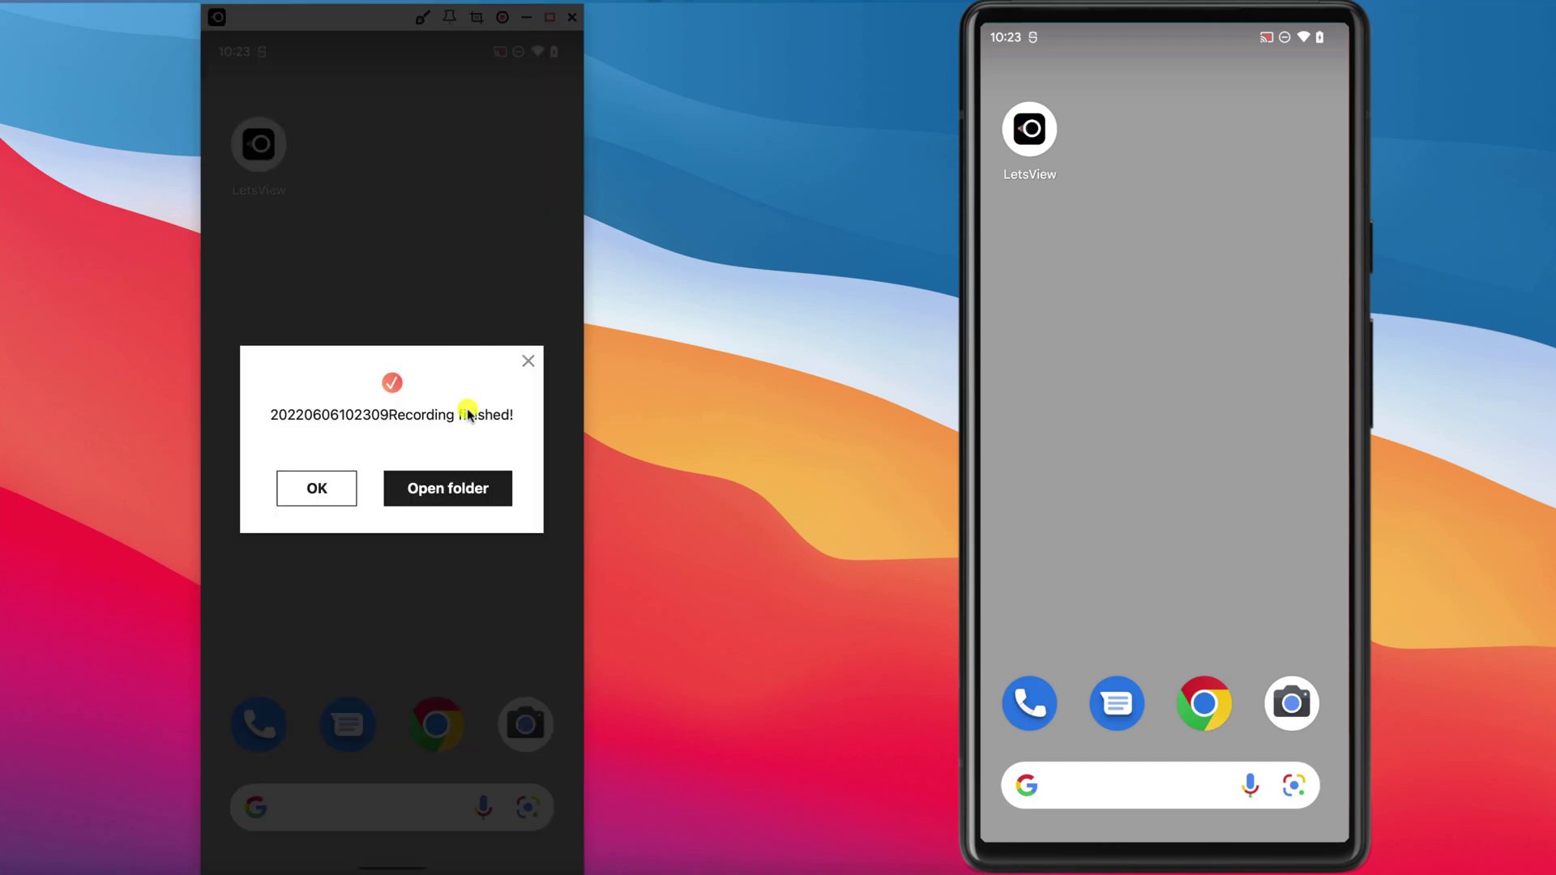
{"action": "left_click", "coordinate": [470, 490]}
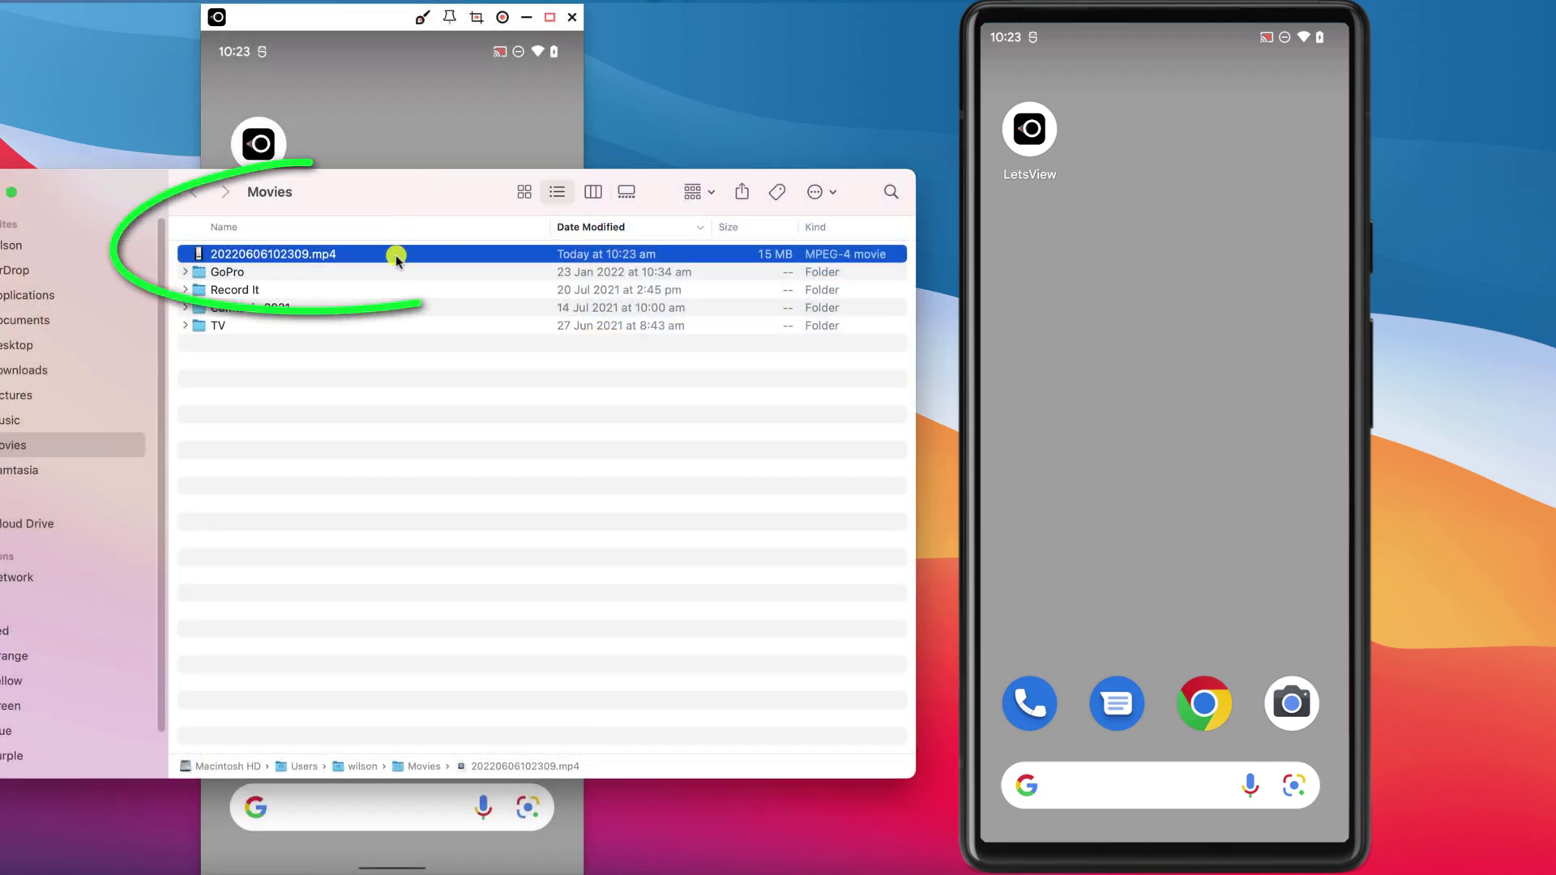